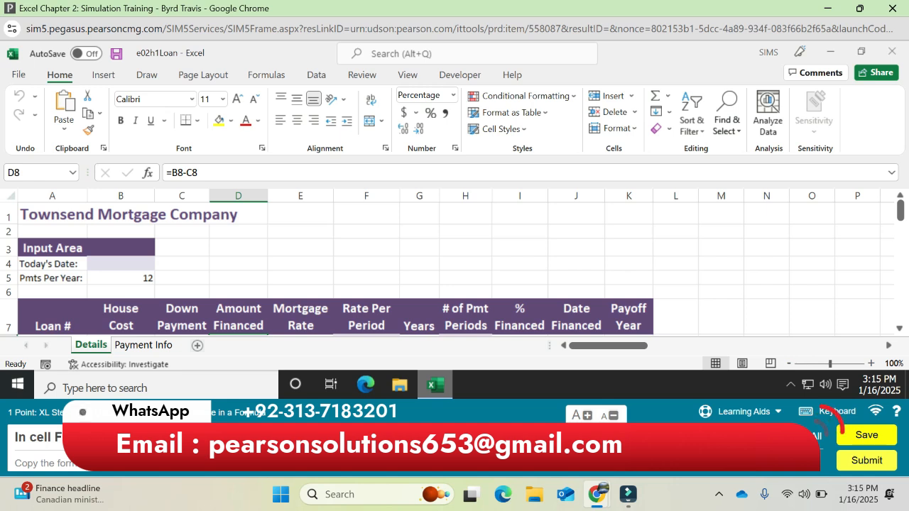
- Enter the formula =E8/B5 in cell F8 to calculate the first loan's Rate Per Period
{"action": "mouse_move", "coordinate": [433, 384]}
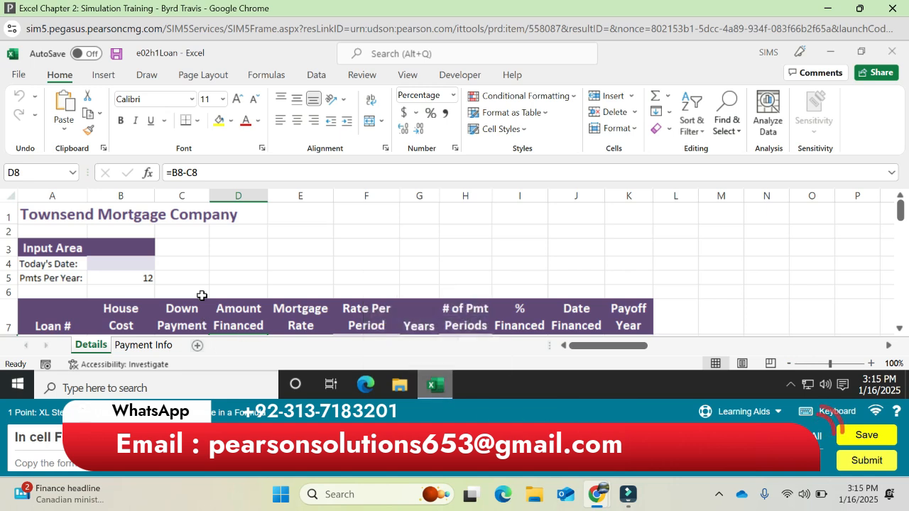
{"action": "left_click", "coordinate": [386, 319]}
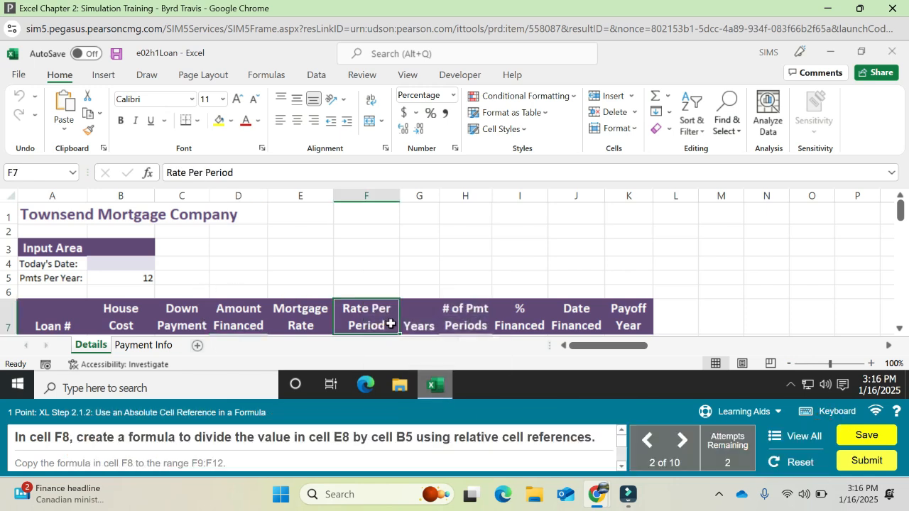
{"action": "key", "text": "Down"}
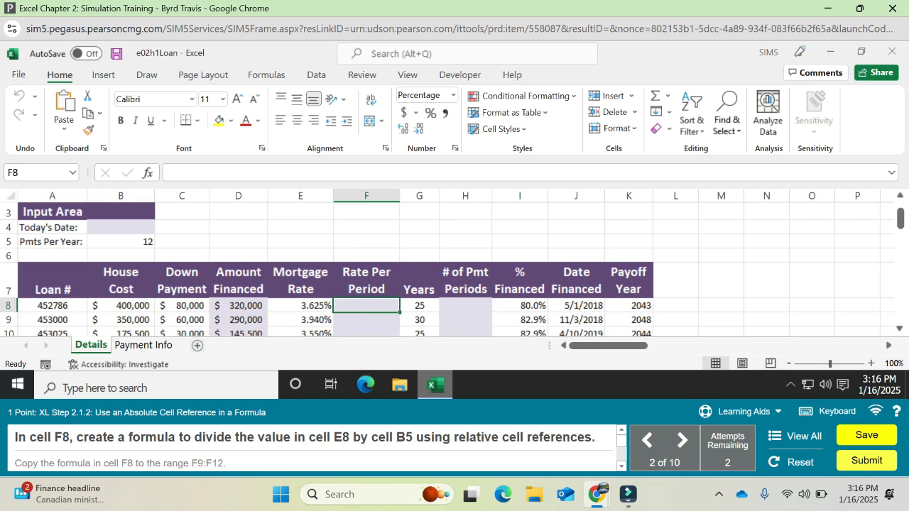
{"action": "type", "text": "=e8/"}
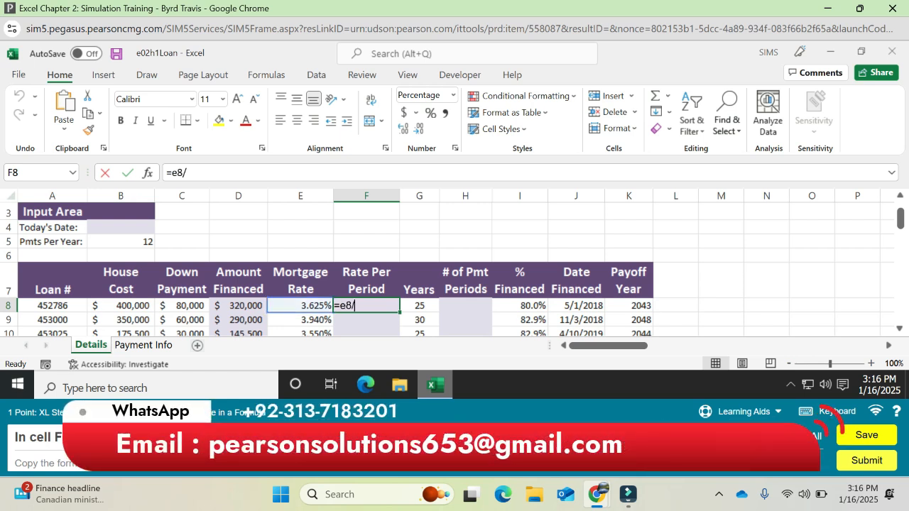
{"action": "type", "text": "b5"}
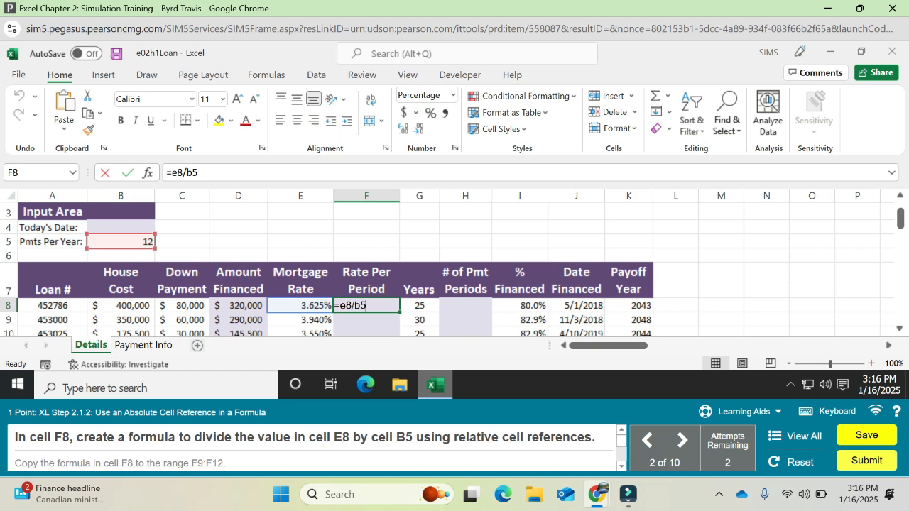
{"action": "key", "text": "Return"}
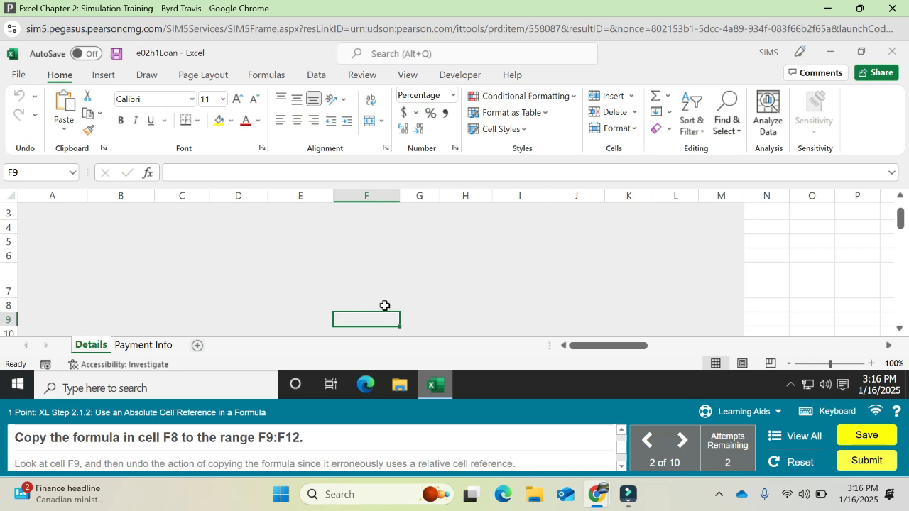
- Copy the formula in cell F8 down to the range F9:F12 and check the copied formulas, including cell F9
{"action": "left_click", "coordinate": [388, 304]}
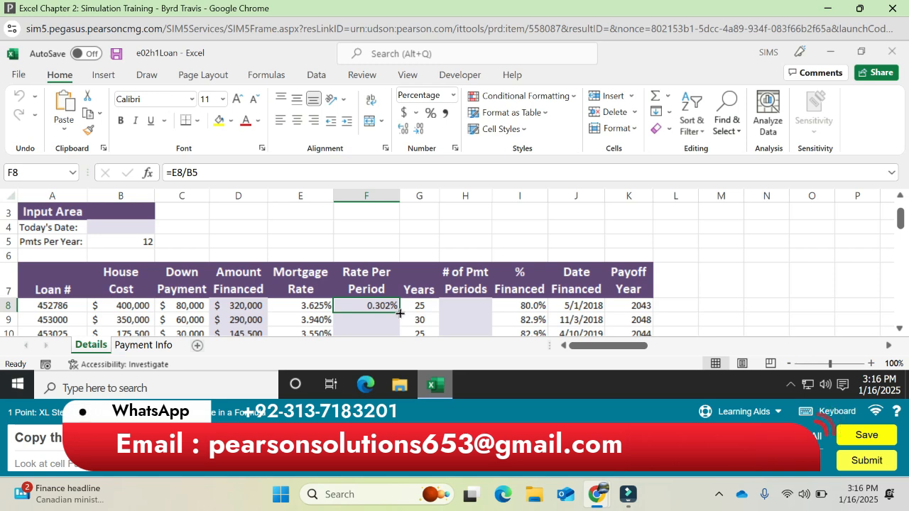
{"action": "double_click", "coordinate": [400, 313]}
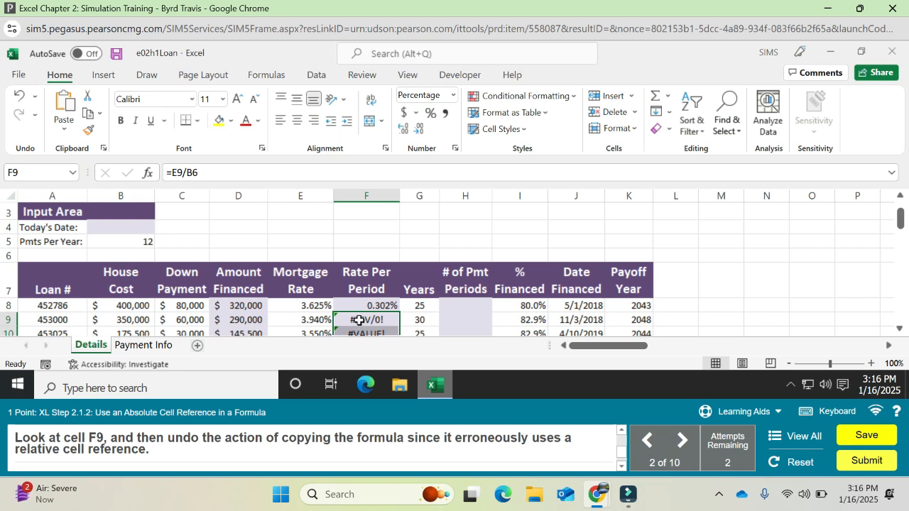
{"action": "left_click", "coordinate": [359, 320]}
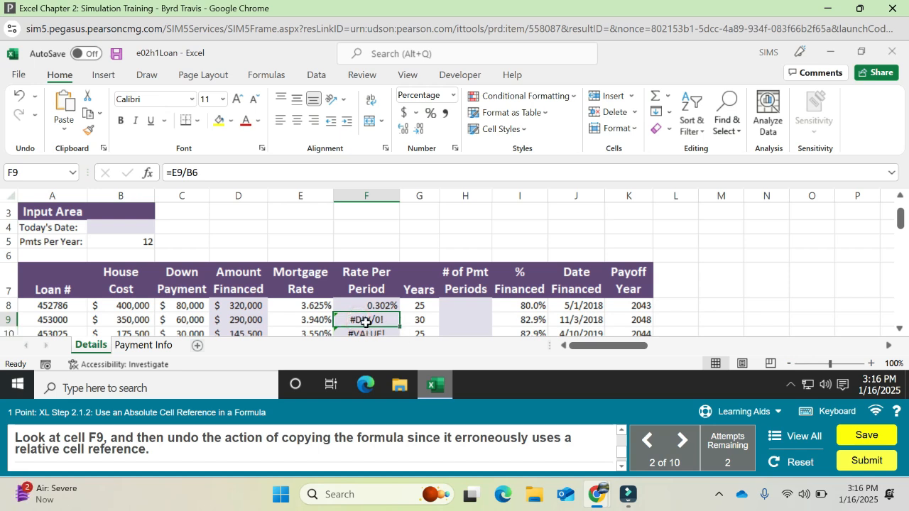
{"action": "left_click", "coordinate": [369, 333]}
{"action": "left_click", "coordinate": [369, 334]}
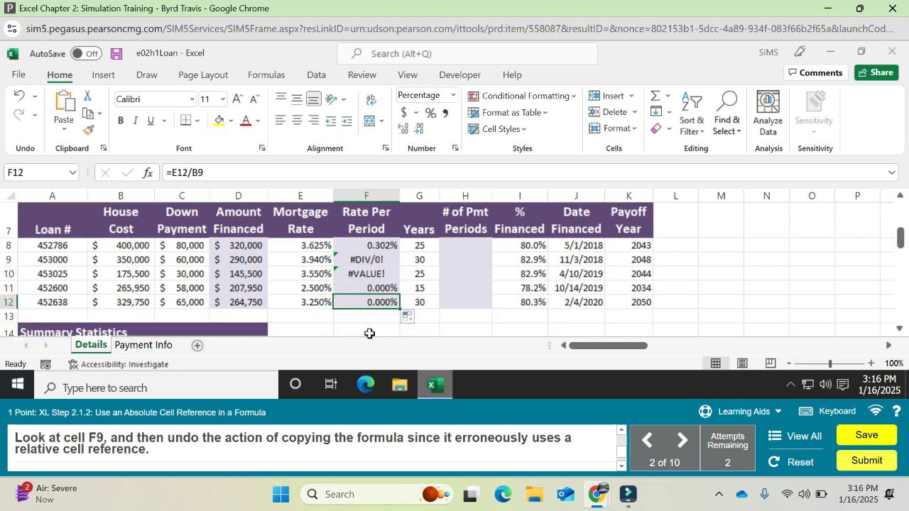
- Undo copying the Rate Per Period formula to the range F9:F12
{"action": "key", "text": "Up"}
{"action": "key", "text": "Up"}
{"action": "key", "text": "Up"}
{"action": "key", "text": "Up"}
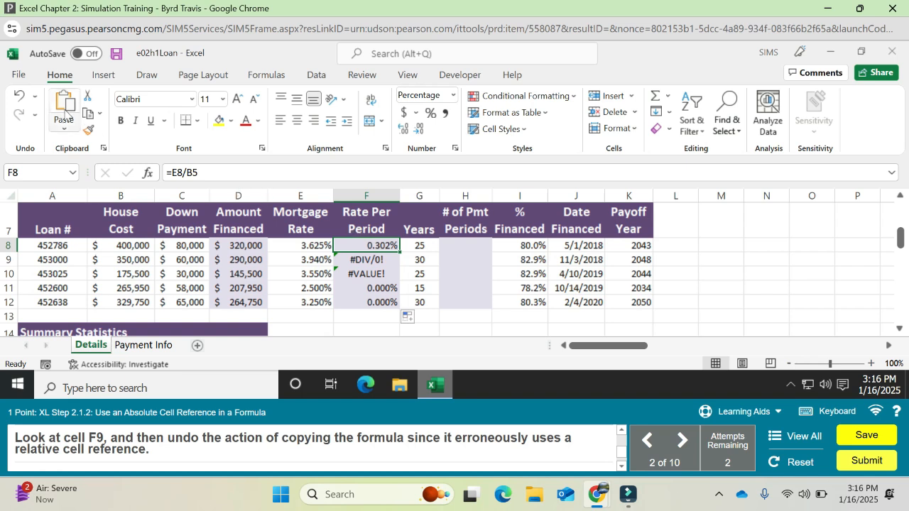
{"action": "left_click", "coordinate": [19, 95]}
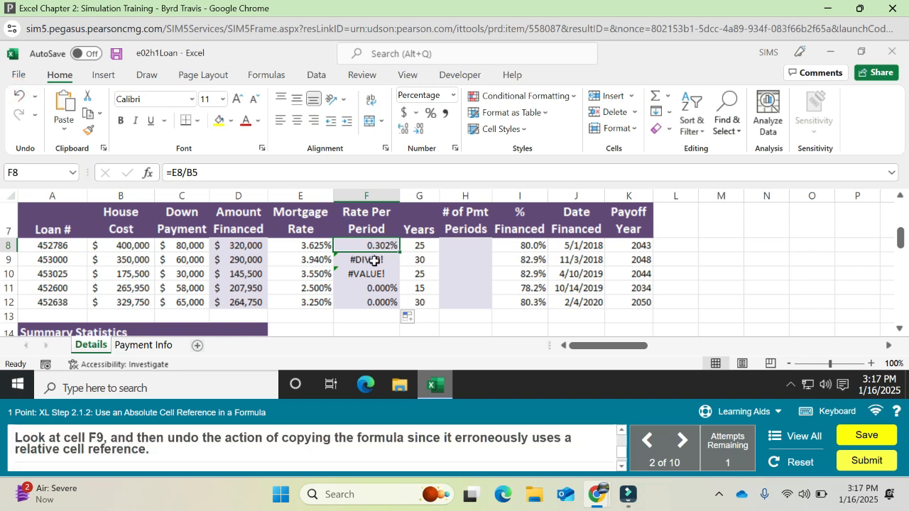
{"action": "key", "text": "ctrl+z"}
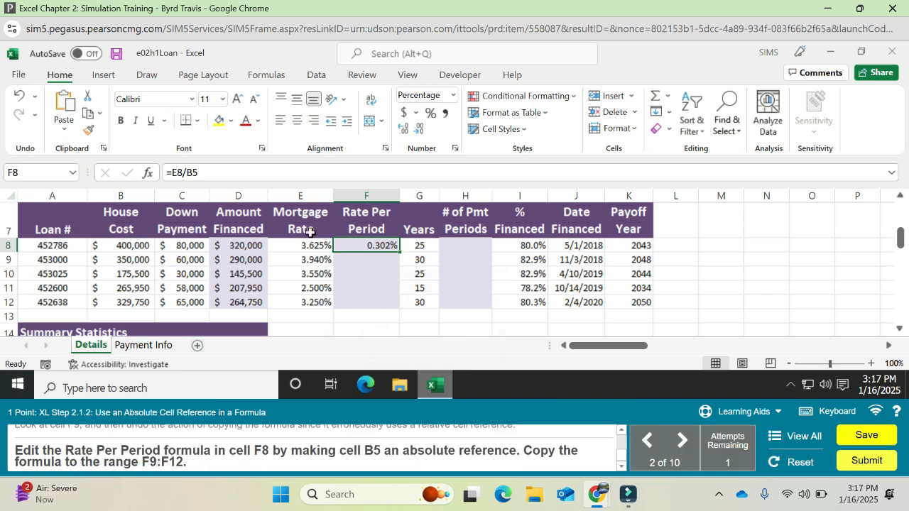
- Make the B5 reference in cell F8's formula absolute, giving =E8/$B$5, and copy the formula down to F9:F12
{"action": "left_click", "coordinate": [192, 173]}
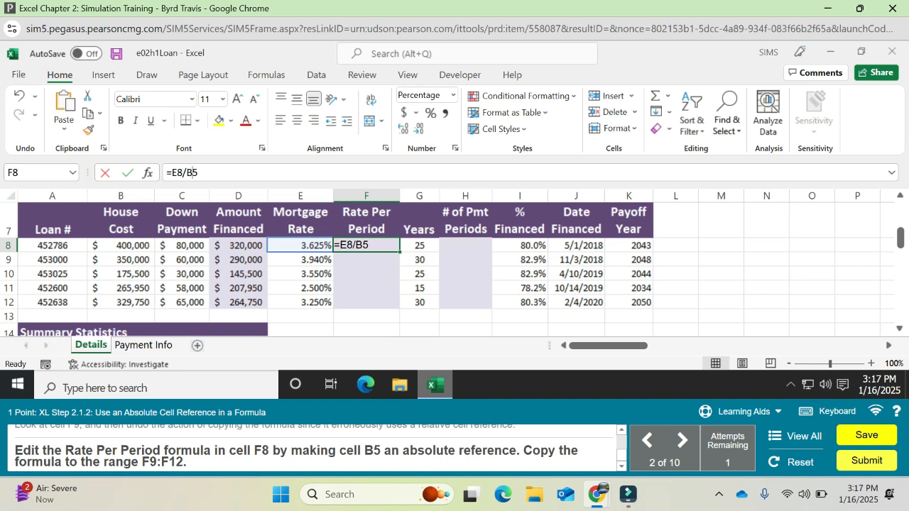
{"action": "key", "text": "F4"}
{"action": "key", "text": "Return"}
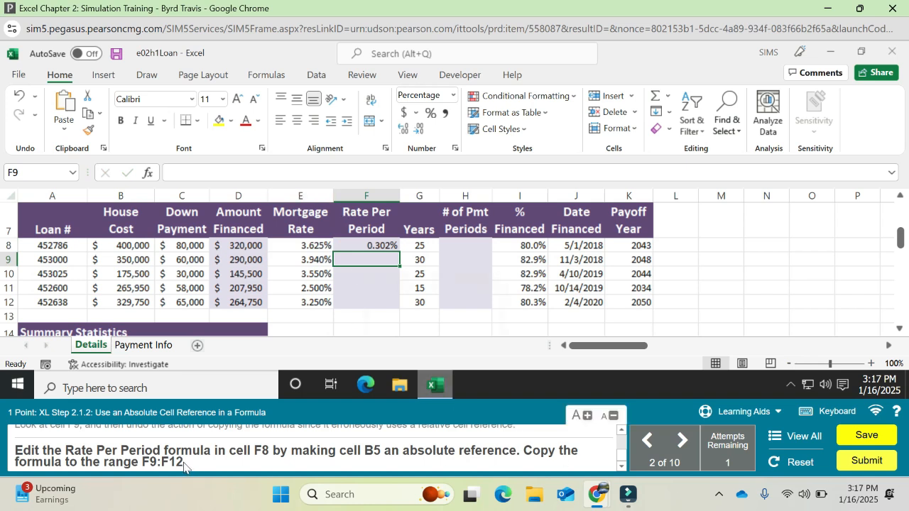
{"action": "left_click", "coordinate": [390, 245]}
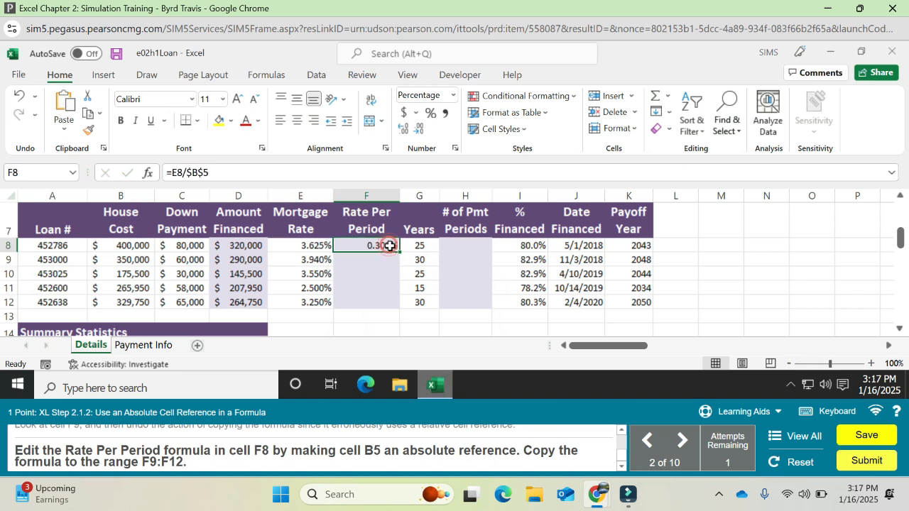
{"action": "left_click_drag", "start_coordinate": [399, 253], "coordinate": [397, 306]}
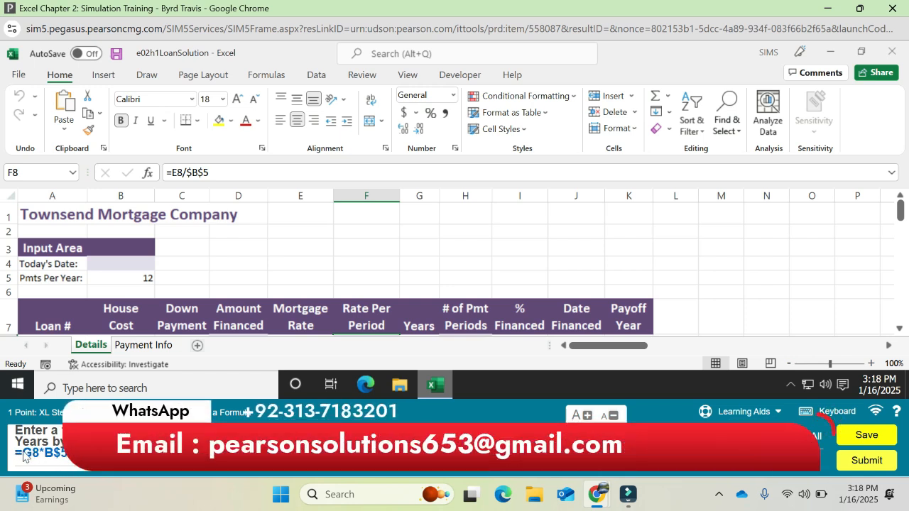
- Enter the formula =G8*B$5 in cell H8 to calculate the first loan's # of Pmt Periods
{"action": "left_click_drag", "start_coordinate": [23, 455], "coordinate": [70, 455]}
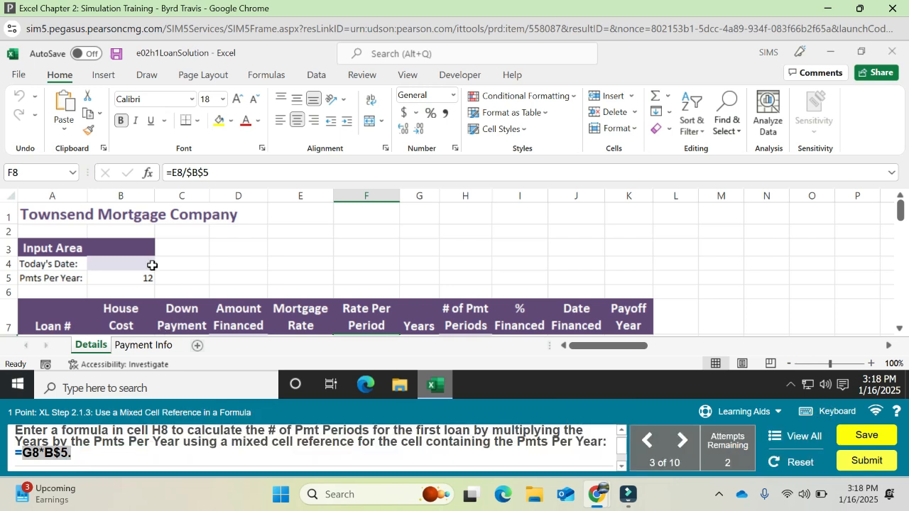
{"action": "left_click", "coordinate": [483, 267]}
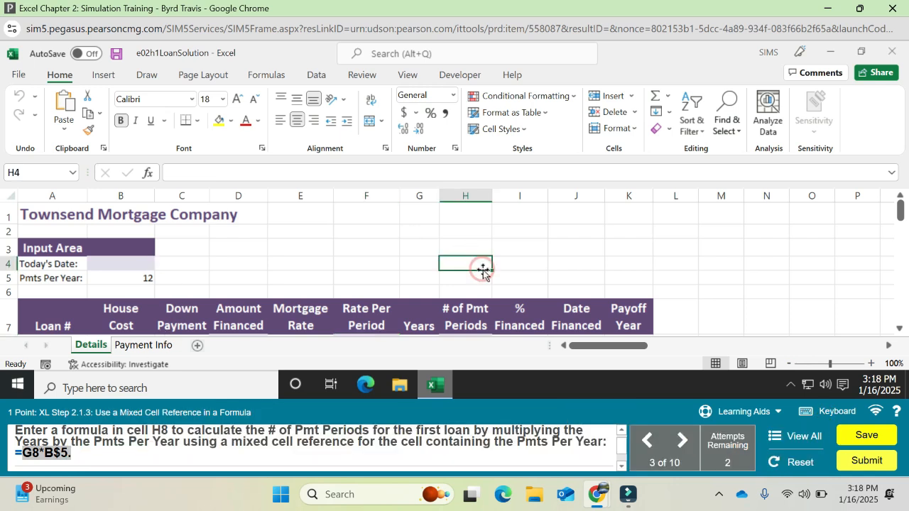
{"action": "key", "text": "Down"}
{"action": "key", "text": "Down"}
{"action": "key", "text": "Down"}
{"action": "key", "text": "Down"}
{"action": "key", "text": "Down"}
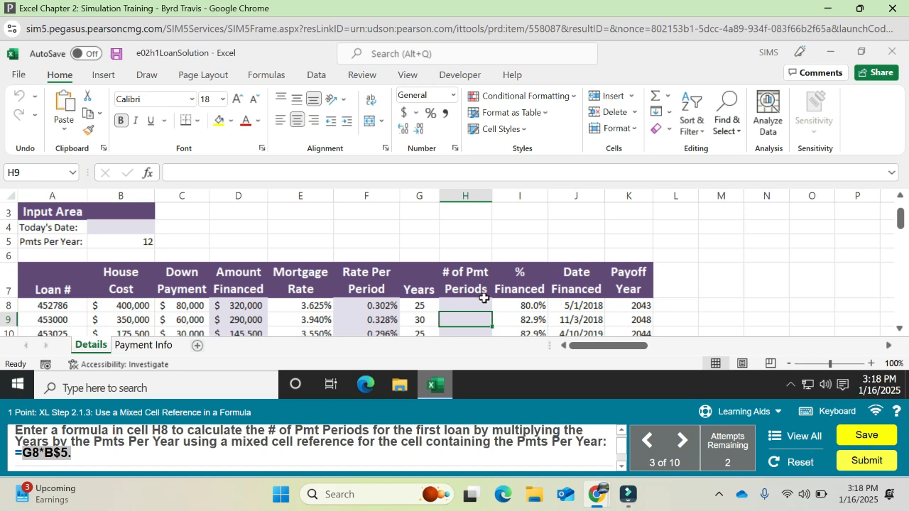
{"action": "left_click", "coordinate": [484, 304]}
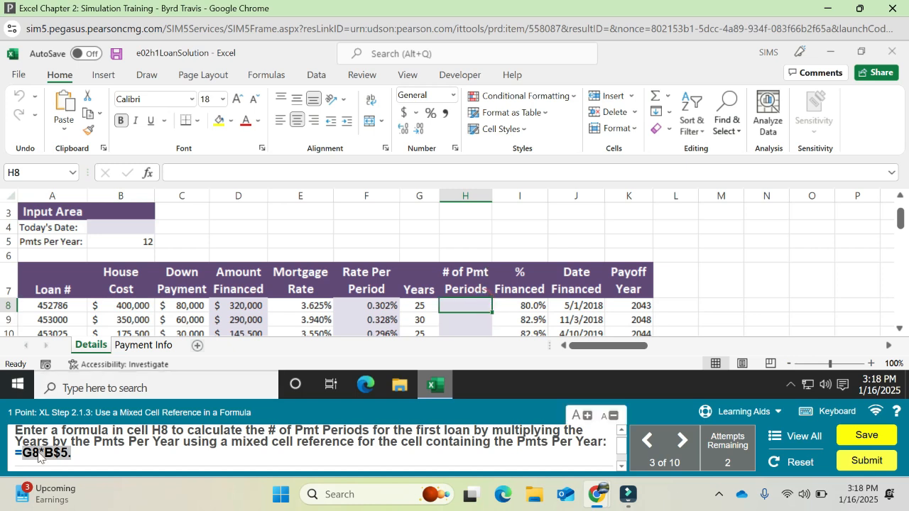
{"action": "left_click", "coordinate": [477, 306]}
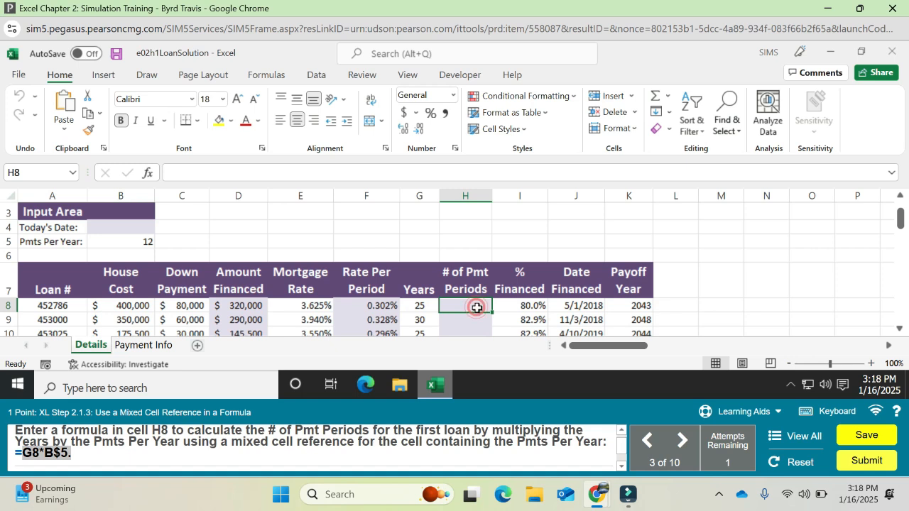
{"action": "type", "text": "="}
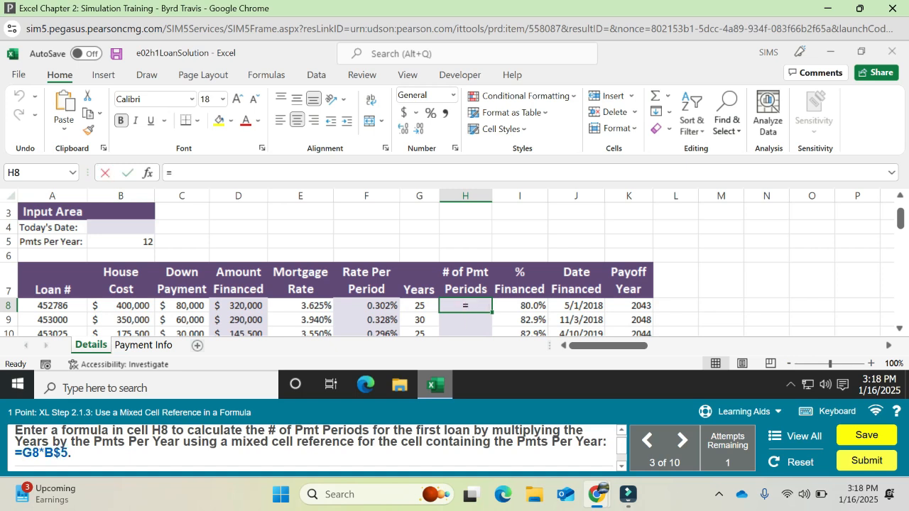
{"action": "type", "text": "G8"}
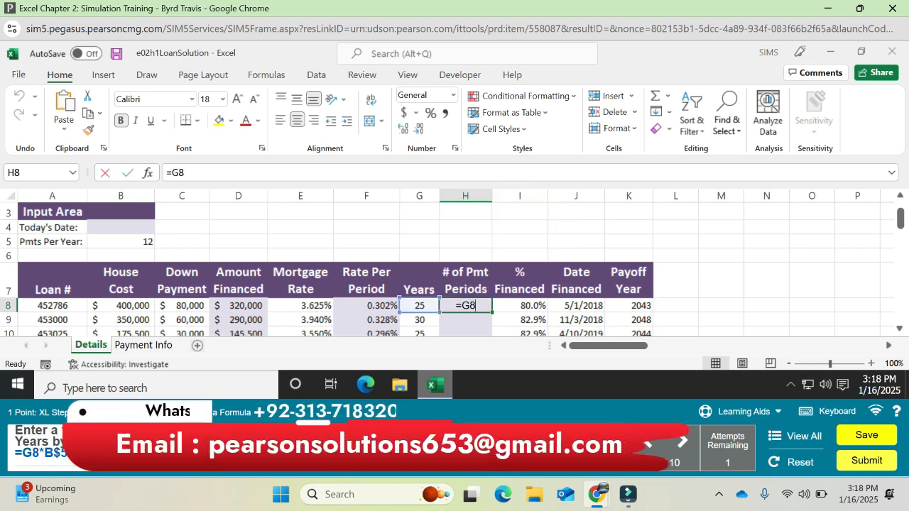
{"action": "type", "text": "*"}
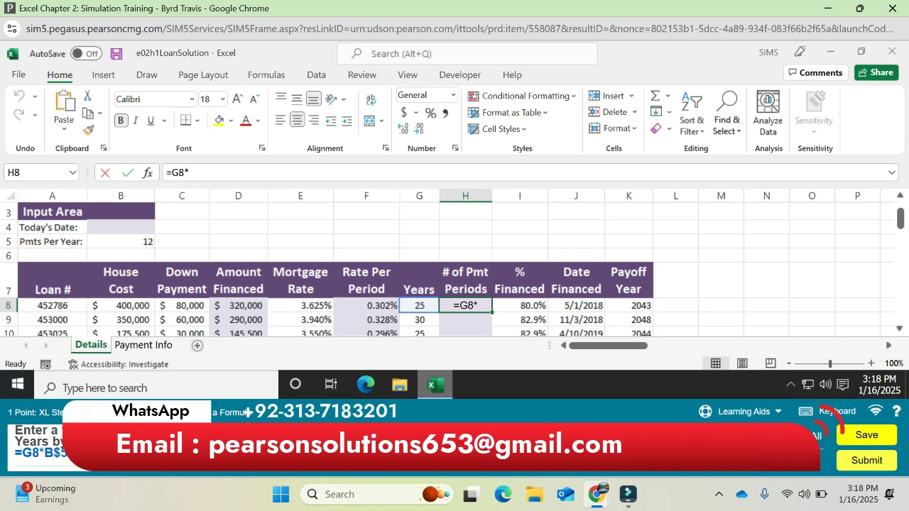
{"action": "type", "text": "B"}
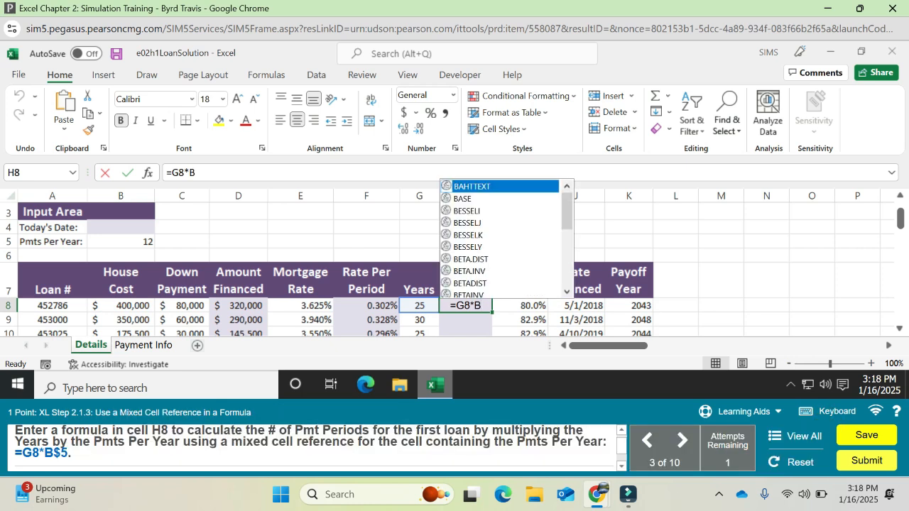
{"action": "type", "text": "$5"}
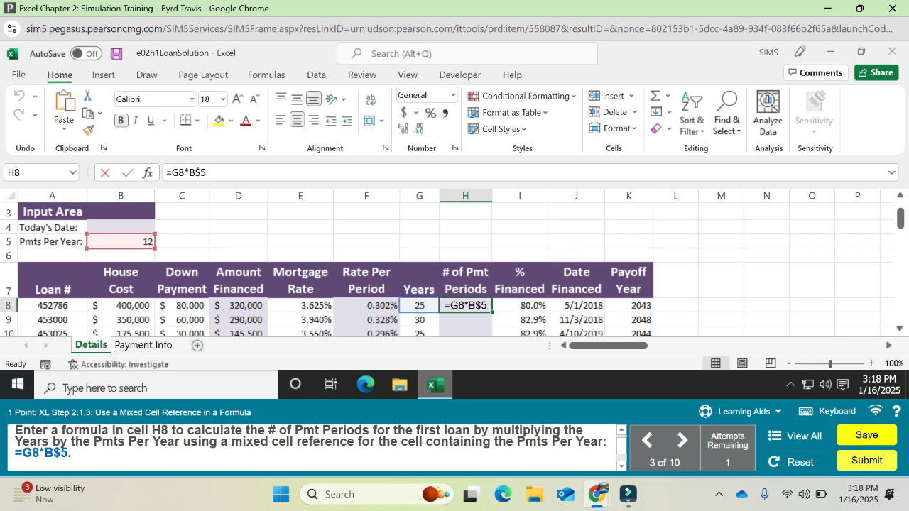
{"action": "key", "text": "Return"}
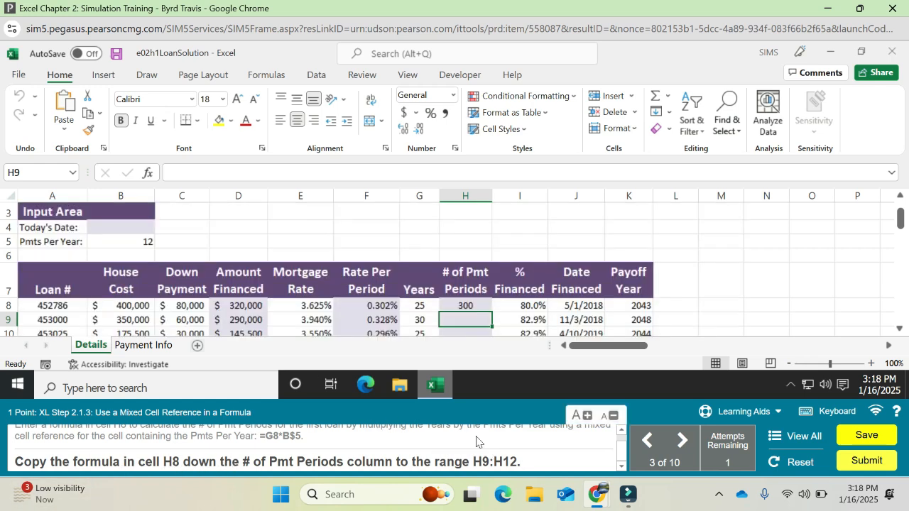
- Copy the formula in cell H8 down the # of Pmt Periods column to the range H9:H12
{"action": "left_click", "coordinate": [481, 307]}
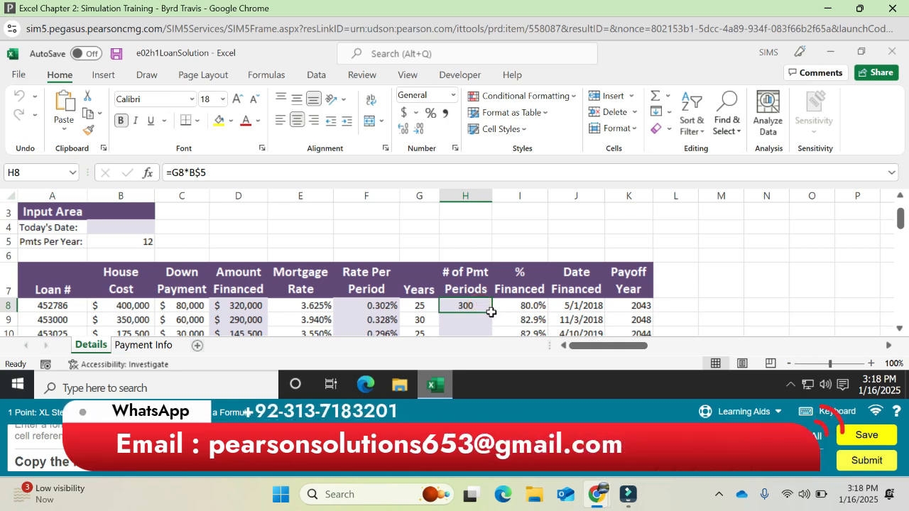
{"action": "double_click", "coordinate": [490, 312]}
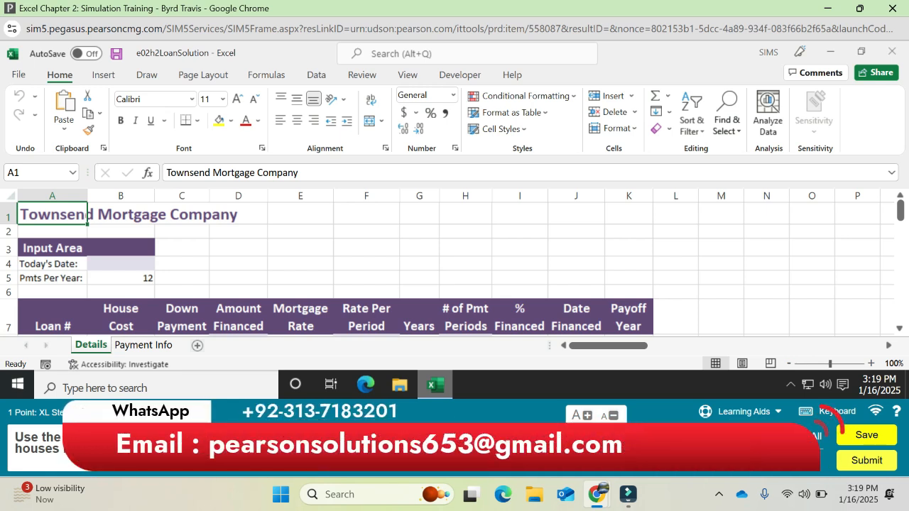
- Try to total the house costs by entering =SUM(B8:B12) in cell B16 of the Summary Statistics
{"action": "left_click", "coordinate": [151, 311]}
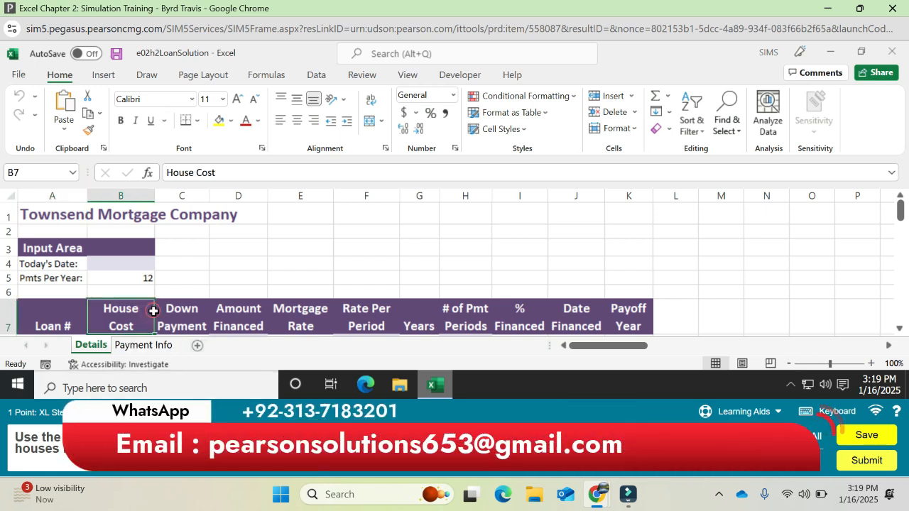
{"action": "key", "text": "Down"}
{"action": "key", "text": "Down"}
{"action": "key", "text": "Down"}
{"action": "key", "text": "Down"}
{"action": "key", "text": "Down"}
{"action": "key", "text": "Down"}
{"action": "key", "text": "Down"}
{"action": "key", "text": "Down"}
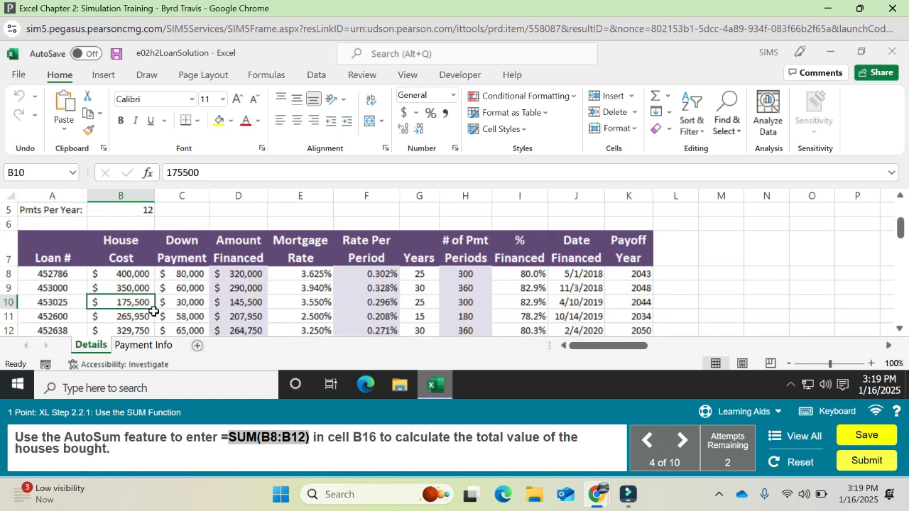
{"action": "key", "text": "Down"}
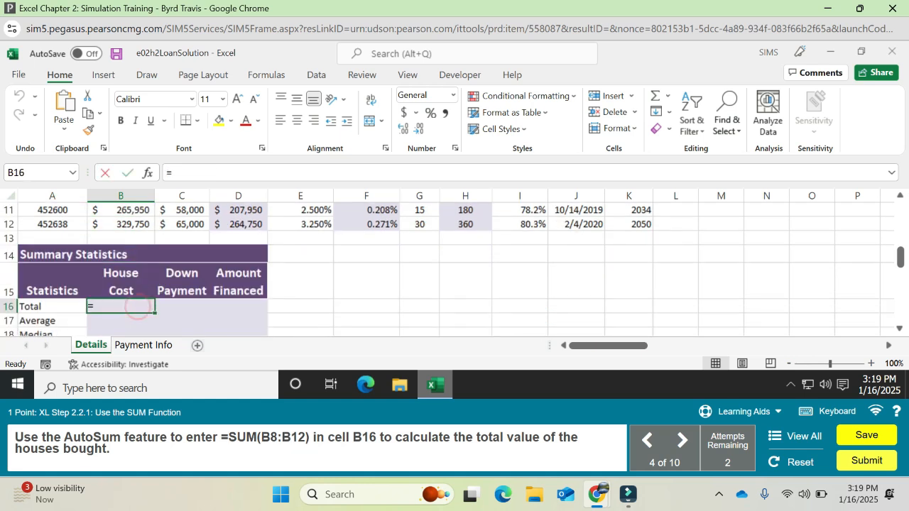
{"action": "key", "text": "alt+equal"}
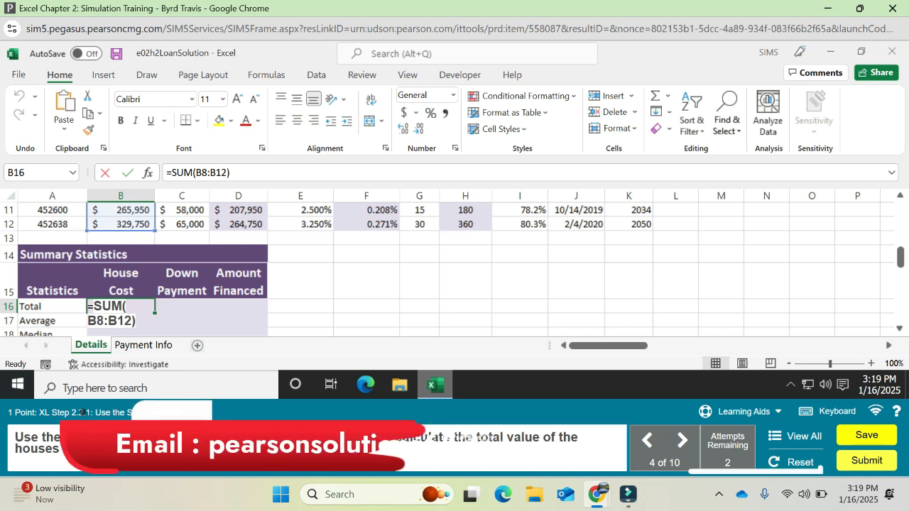
{"action": "key", "text": "Return"}
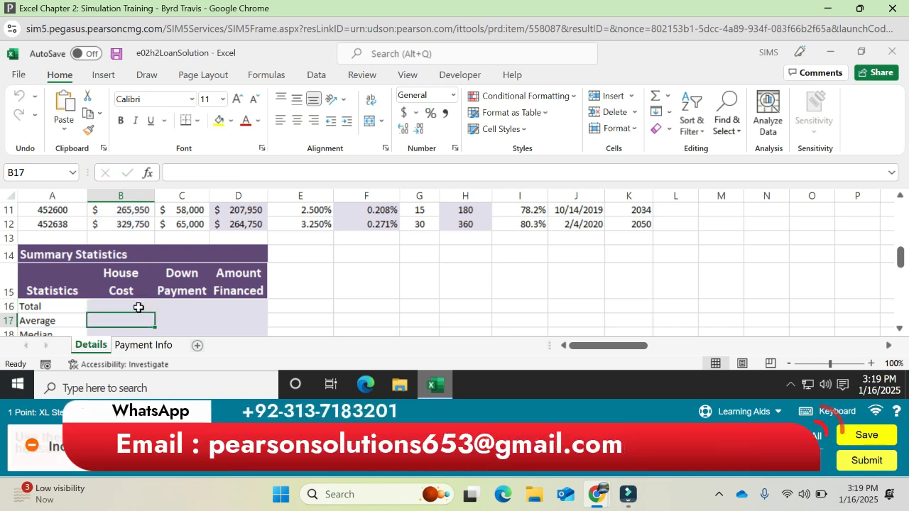
- Use AutoSum to enter =SUM(B8:B12) in cell B16 to total the house costs
{"action": "key", "text": "ctrl+z"}
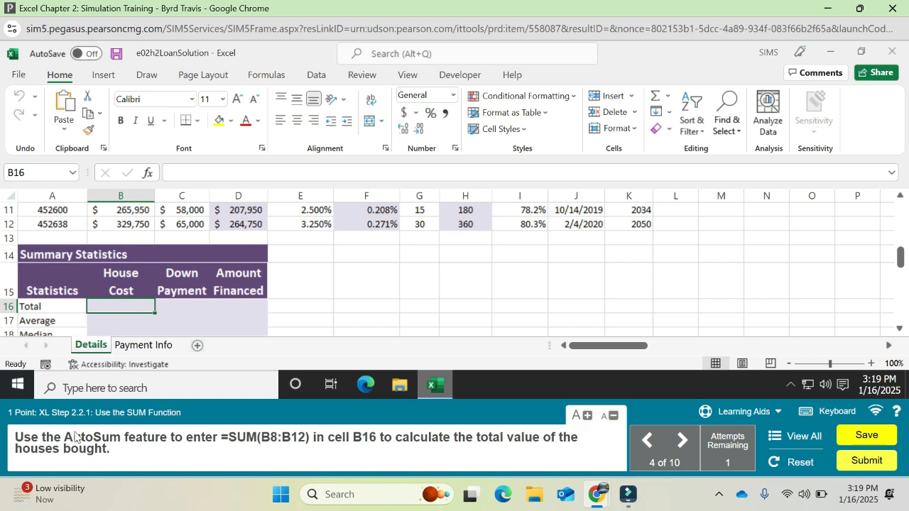
{"action": "left_click", "coordinate": [669, 98]}
{"action": "left_click", "coordinate": [681, 114]}
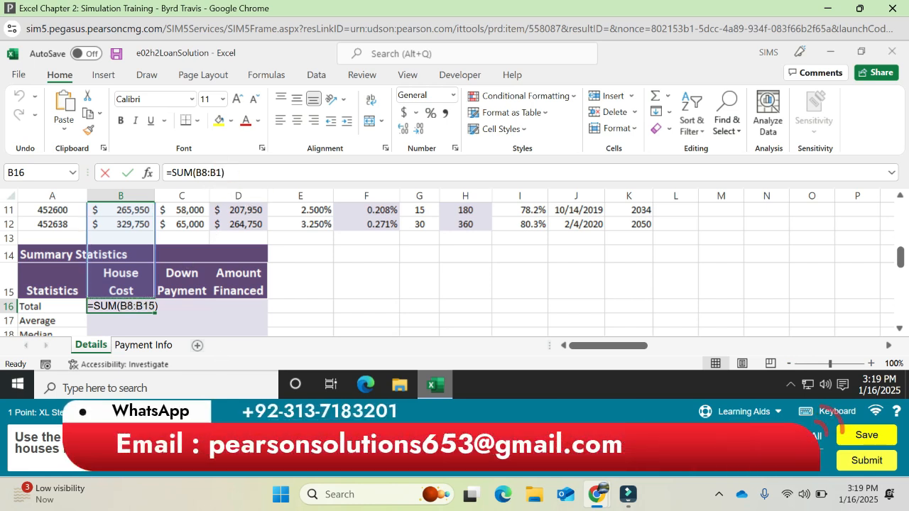
{"action": "key", "text": "BackSpace"}
{"action": "type", "text": "2"}
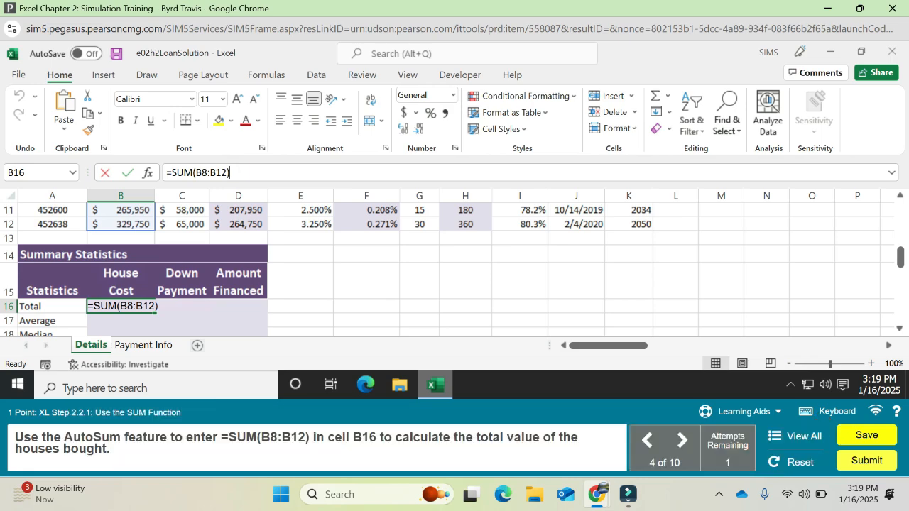
{"action": "key", "text": "Return"}
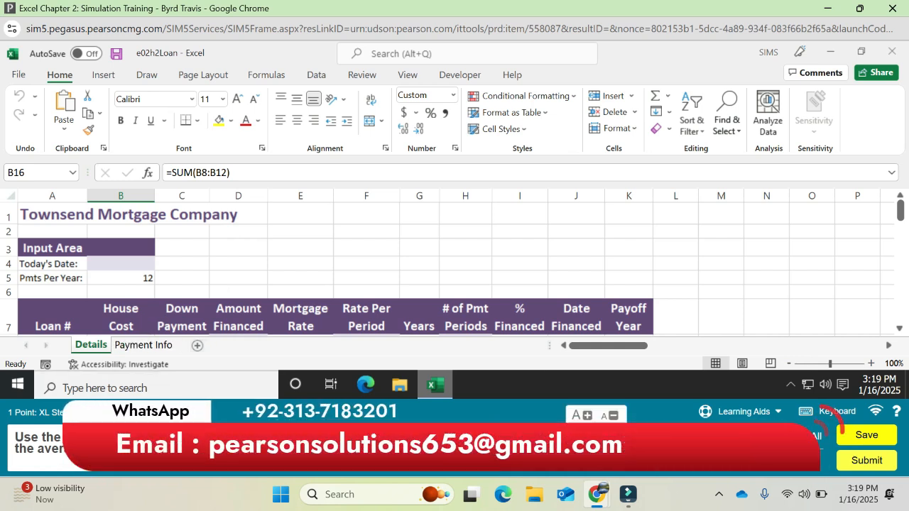
- Copy the text SUM(B8:B12) from the Total formula in cell B16 without changing that cell
{"action": "left_click", "coordinate": [140, 314]}
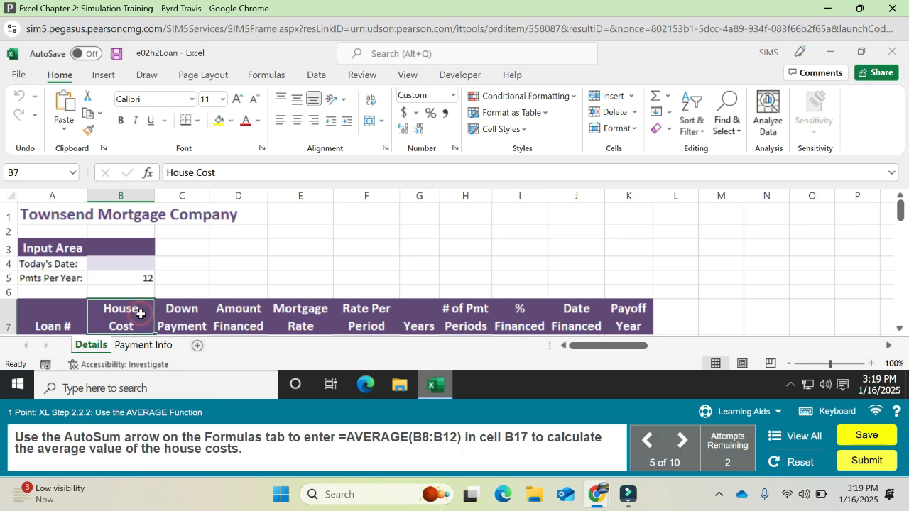
{"action": "key", "text": "Down"}
{"action": "key", "text": "Down"}
{"action": "key", "text": "Down"}
{"action": "key", "text": "Down"}
{"action": "key", "text": "Down"}
{"action": "key", "text": "Down"}
{"action": "key", "text": "Down"}
{"action": "key", "text": "Down"}
{"action": "key", "text": "Down"}
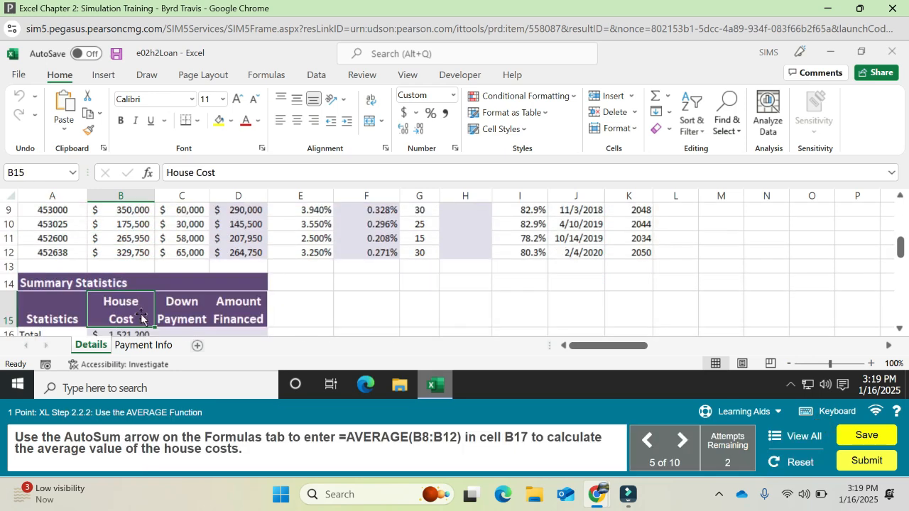
{"action": "key", "text": "Down"}
{"action": "key", "text": "Up"}
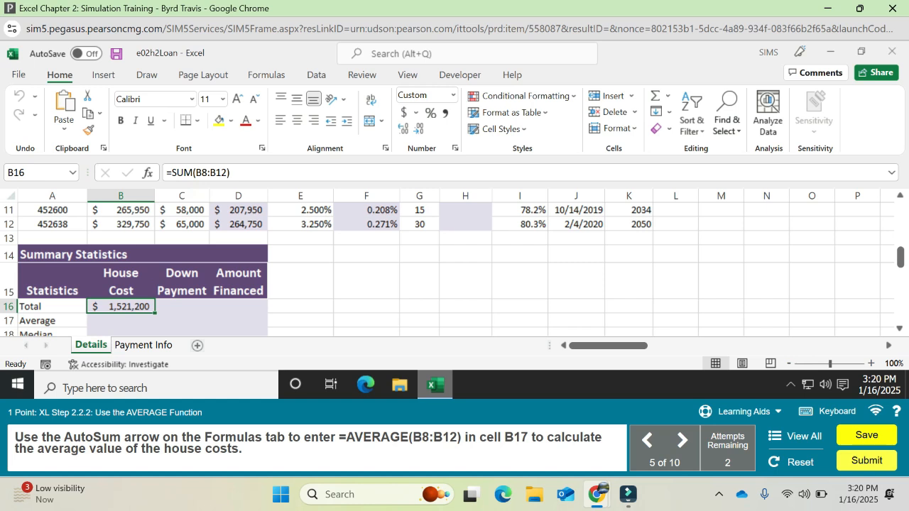
{"action": "left_click_drag", "start_coordinate": [170, 173], "coordinate": [231, 173]}
{"action": "key", "text": "ctrl+c"}
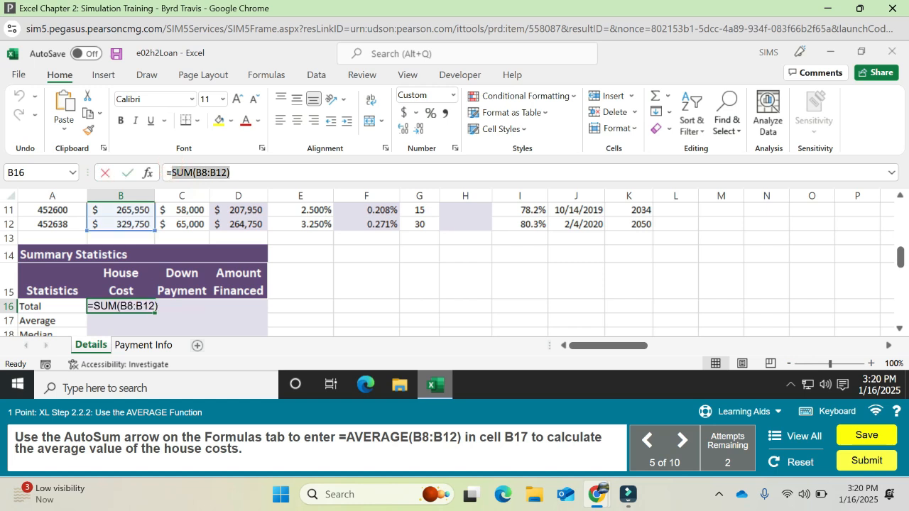
{"action": "key", "text": "Return"}
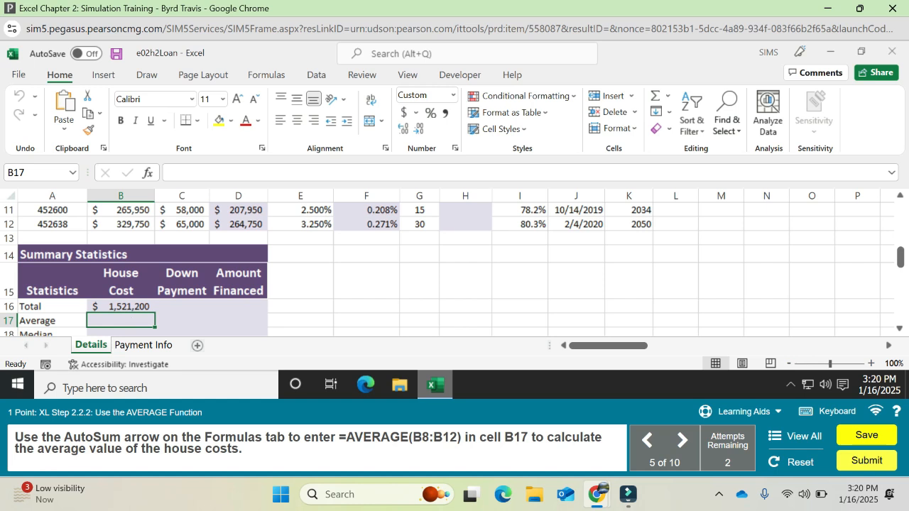
- Try to build =AVERAGE(B8:B12) in cell B17 by pasting the SUM formula and swapping its function for AVERAGE
{"action": "type", "text": "="}
{"action": "key", "text": "ctrl+v"}
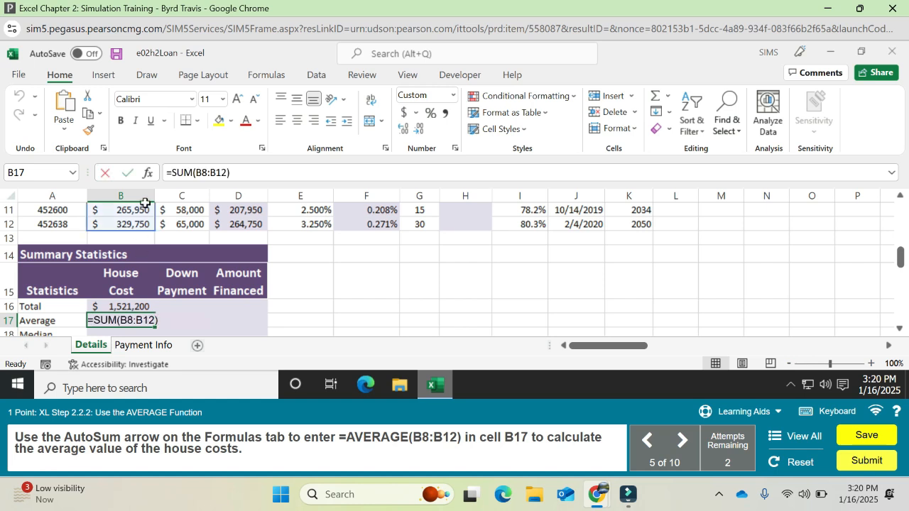
{"action": "key", "text": "BackSpace"}
{"action": "key", "text": "BackSpace"}
{"action": "key", "text": "BackSpace"}
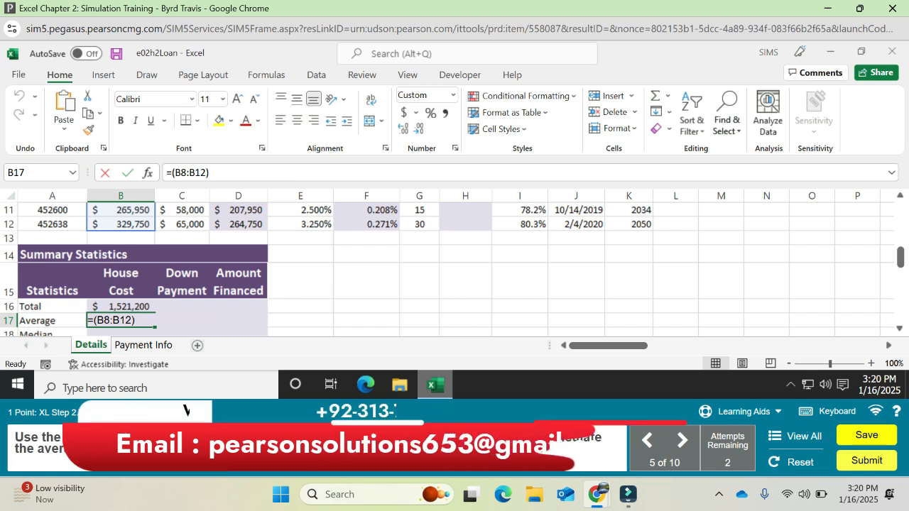
{"action": "type", "text": "AV"}
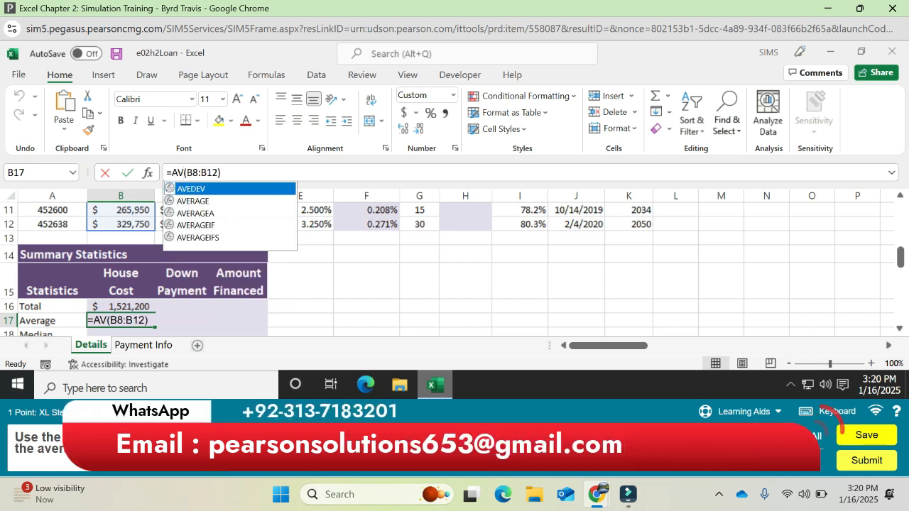
{"action": "double_click", "coordinate": [206, 201]}
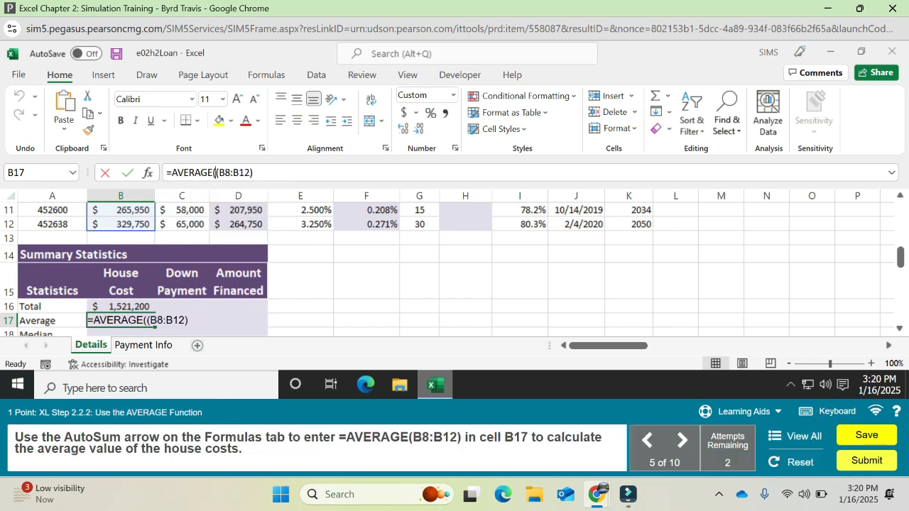
{"action": "key", "text": "BackSpace"}
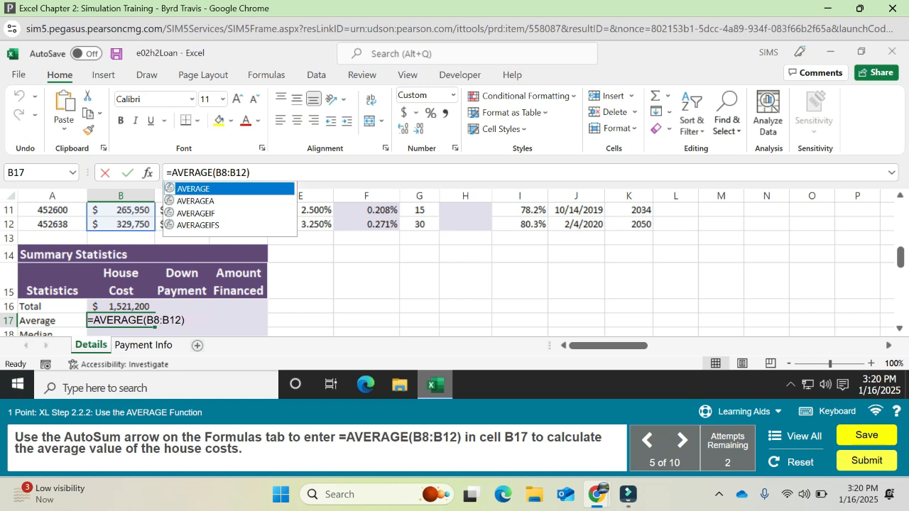
{"action": "left_click", "coordinate": [263, 167]}
{"action": "key", "text": "Return"}
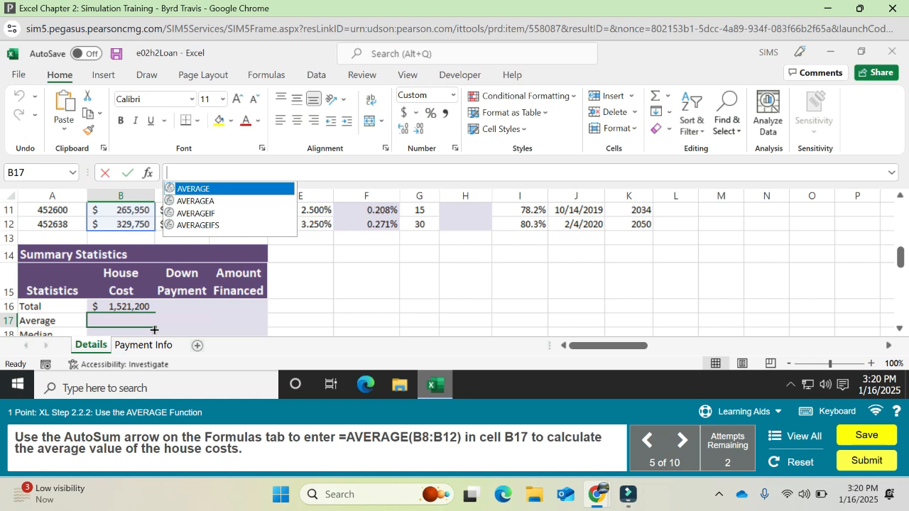
{"action": "left_click", "coordinate": [217, 307]}
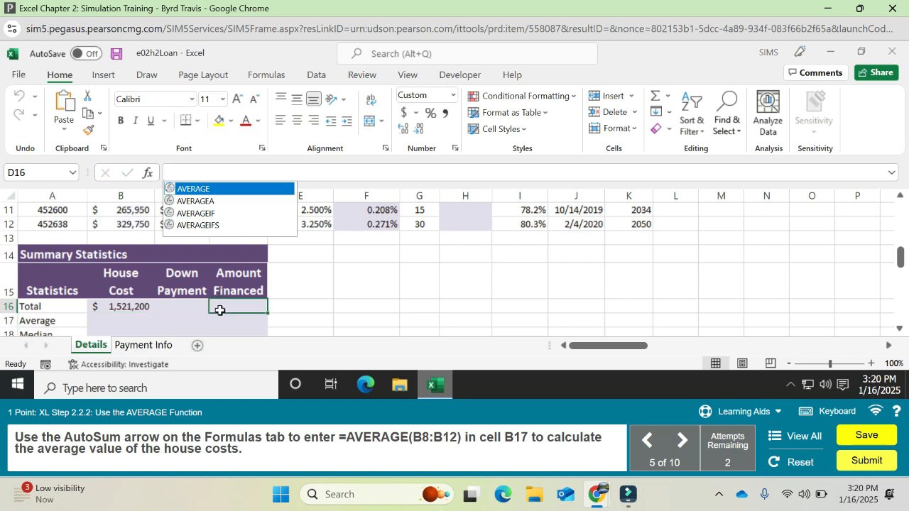
- Enter =AVERAGE(B8:B12) in cell B17, reusing the copied SUM text, to calculate the average house cost
{"action": "left_click", "coordinate": [137, 318]}
{"action": "type", "text": "="}
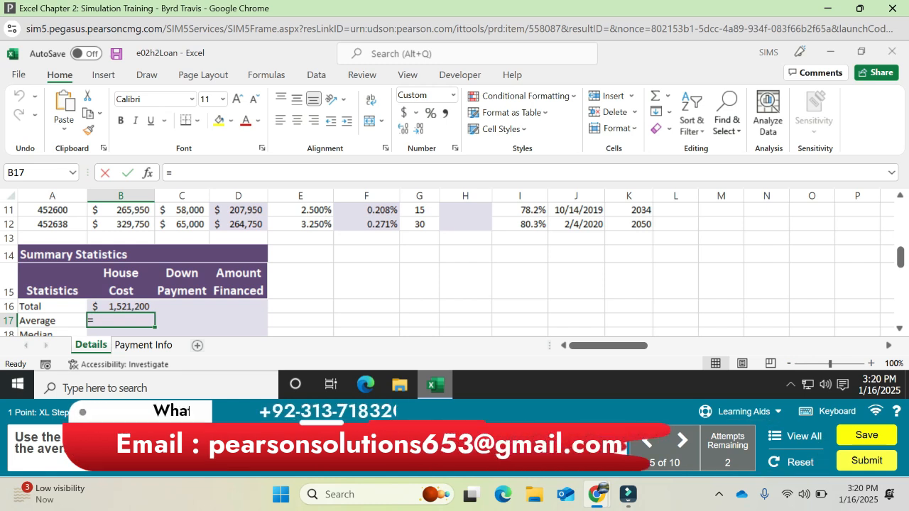
{"action": "type", "text": "SUM(B8:B12)"}
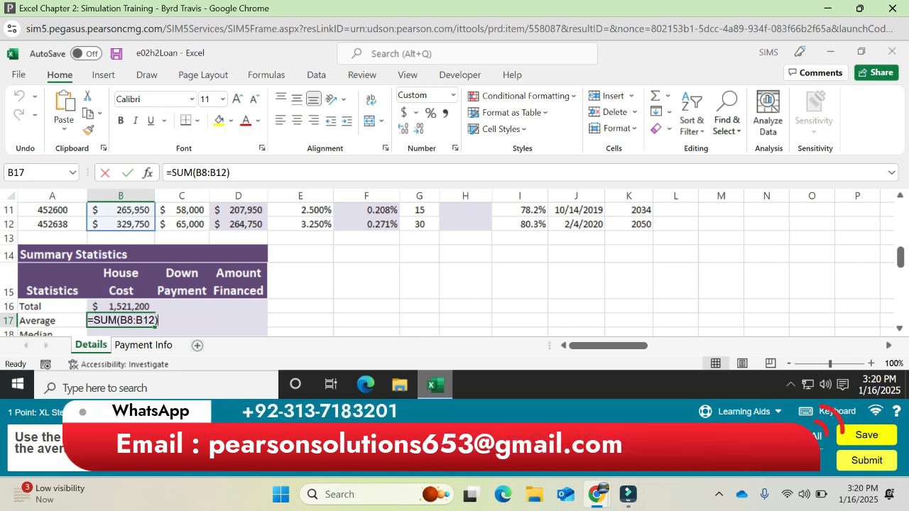
{"action": "left_click", "coordinate": [192, 173]}
{"action": "key", "text": "BackSpace"}
{"action": "key", "text": "BackSpace"}
{"action": "key", "text": "BackSpace"}
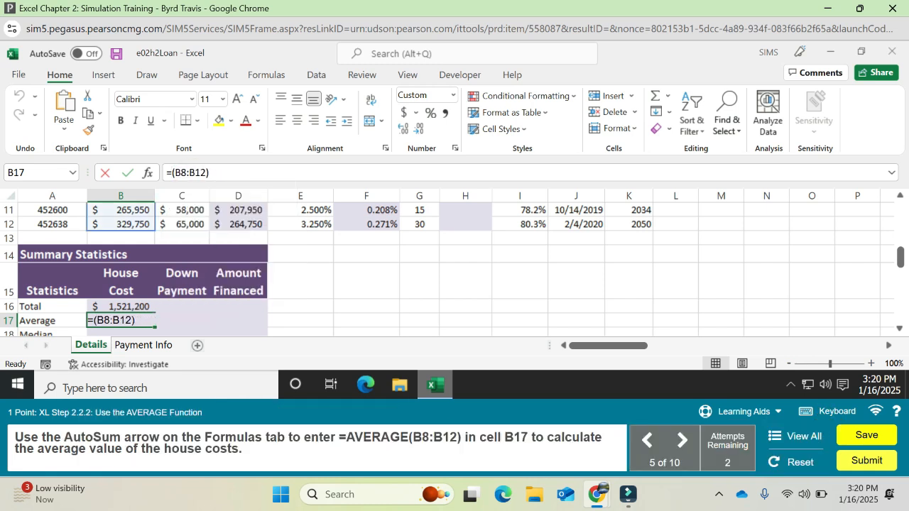
{"action": "type", "text": "AV"}
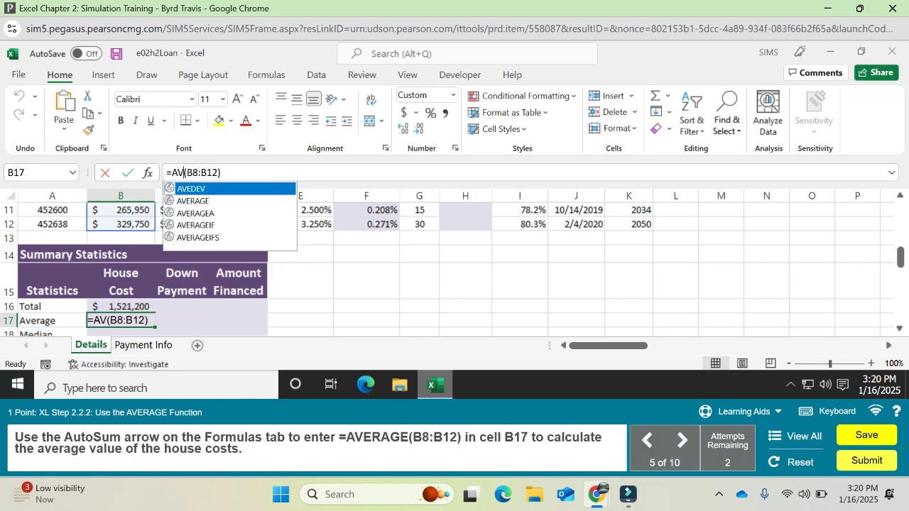
{"action": "double_click", "coordinate": [193, 201]}
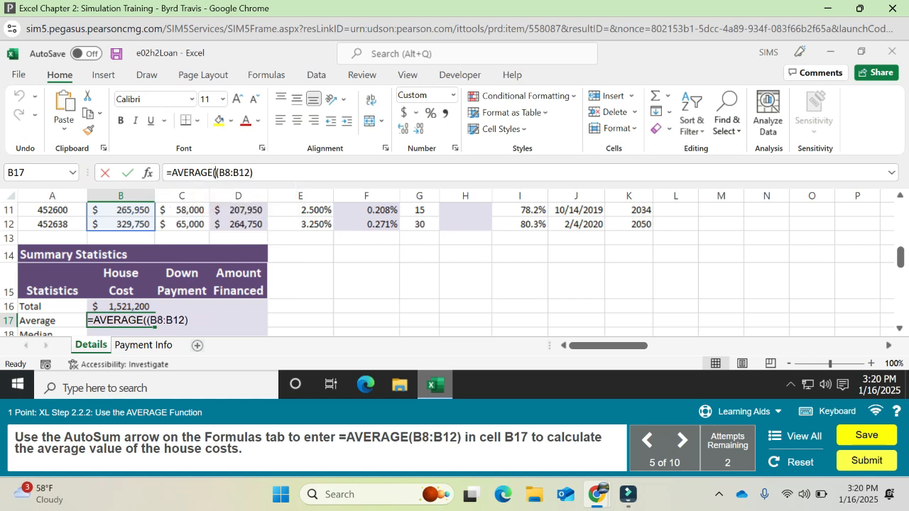
{"action": "key", "text": "BackSpace"}
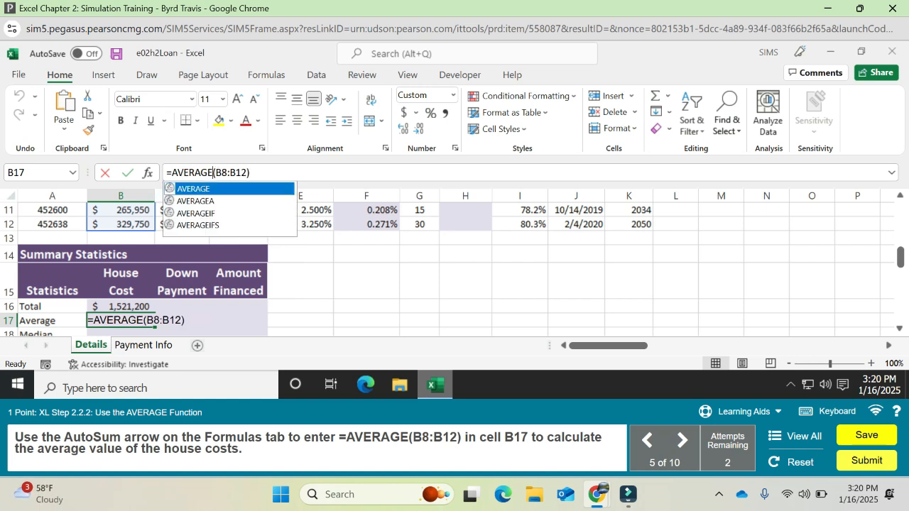
{"action": "key", "text": "Return"}
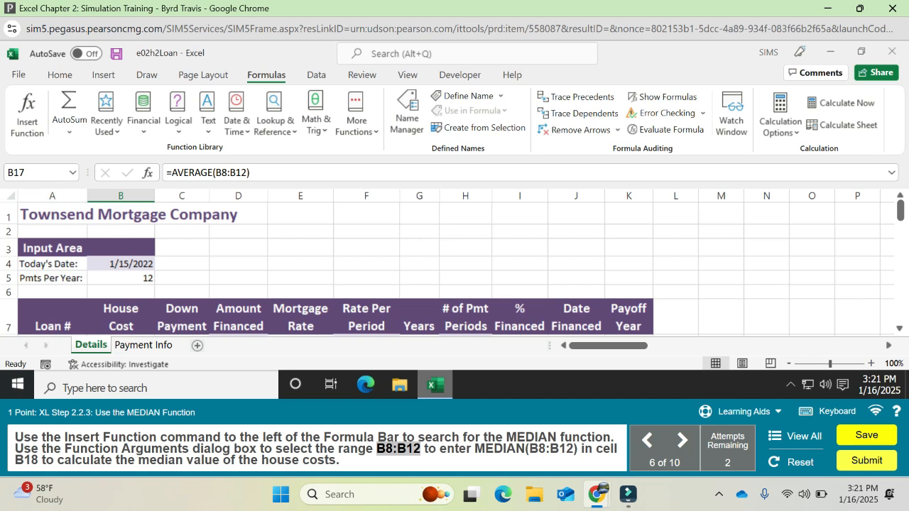
- Select the house cost range B8:B12
{"action": "left_click", "coordinate": [50, 174]}
{"action": "type", "text": "B8:B12"}
{"action": "key", "text": "Return"}
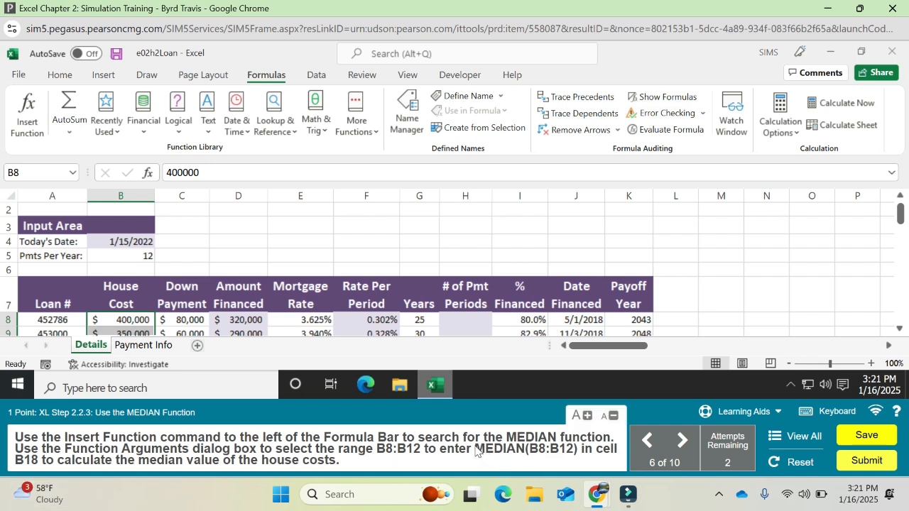
- Try to enter =MEDIAN(B8:B12) in cell B18 using the MEDIAN(B8:B12) text from the task instructions
{"action": "left_click_drag", "start_coordinate": [476, 452], "coordinate": [575, 450]}
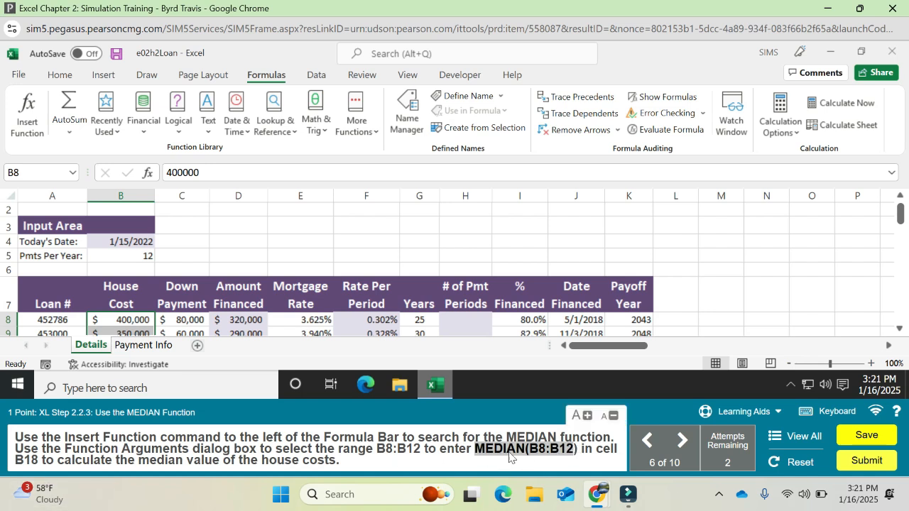
{"action": "left_click", "coordinate": [482, 452]}
{"action": "left_click_drag", "start_coordinate": [475, 452], "coordinate": [575, 455]}
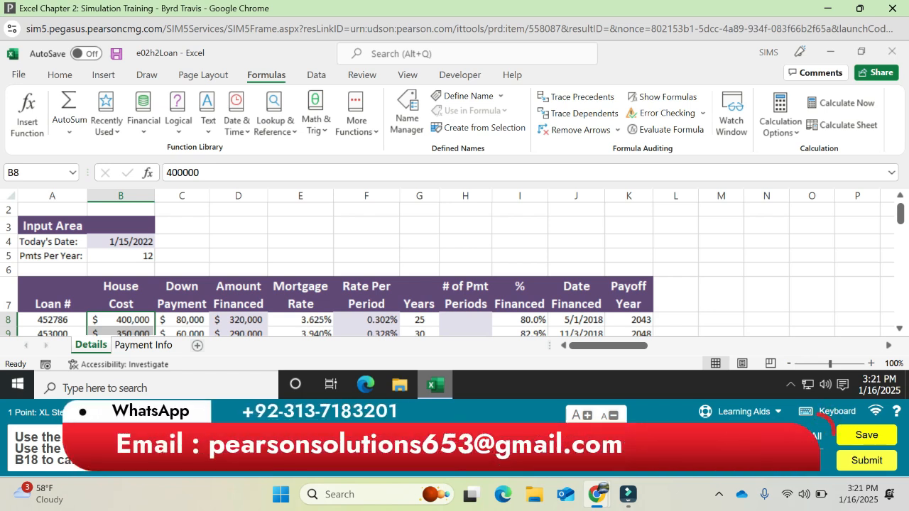
{"action": "left_click", "coordinate": [124, 319]}
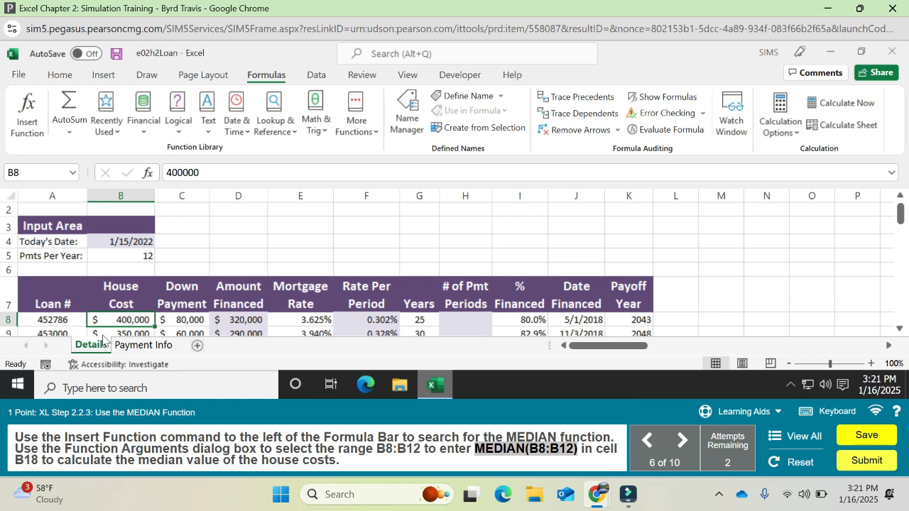
{"action": "key", "text": "Down"}
{"action": "key", "text": "Down"}
{"action": "key", "text": "Down"}
{"action": "key", "text": "Down"}
{"action": "key", "text": "Down"}
{"action": "key", "text": "Down"}
{"action": "key", "text": "Down"}
{"action": "key", "text": "Down"}
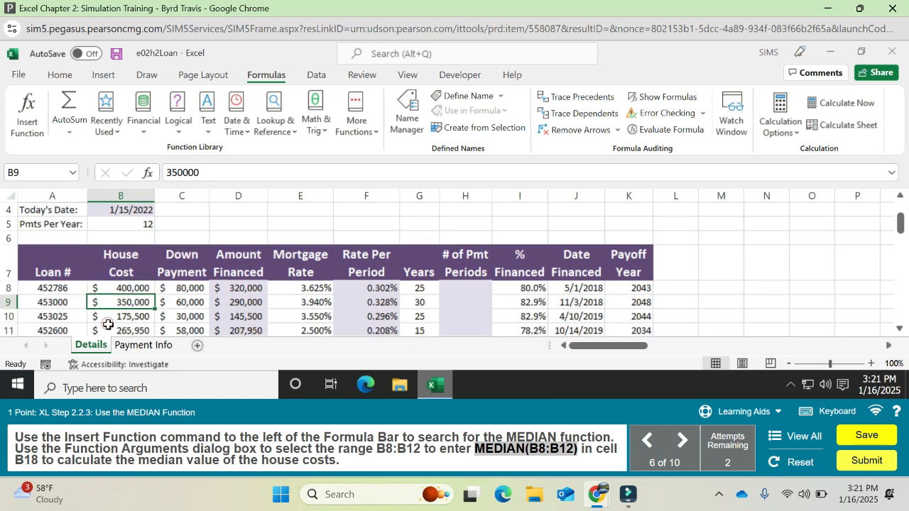
{"action": "key", "text": "Down"}
{"action": "key", "text": "Down"}
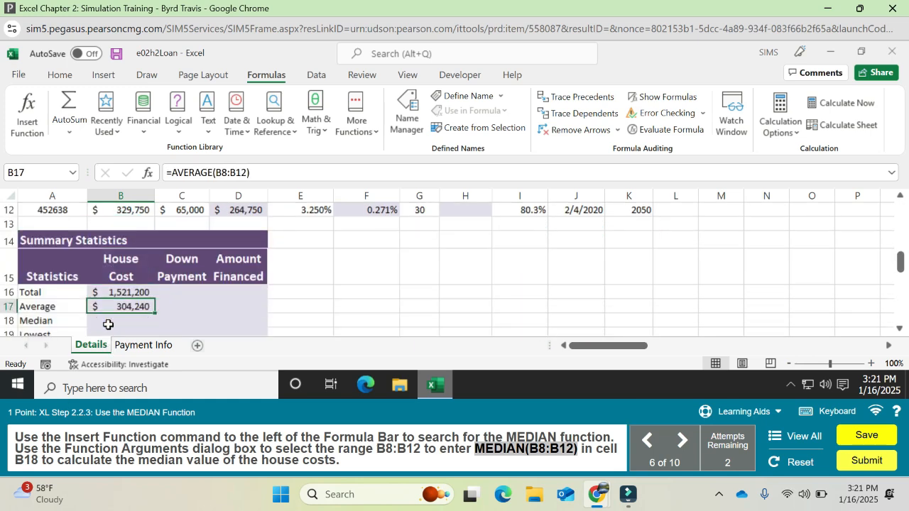
{"action": "type", "text": "=MEDIAN(B8:B12)"}
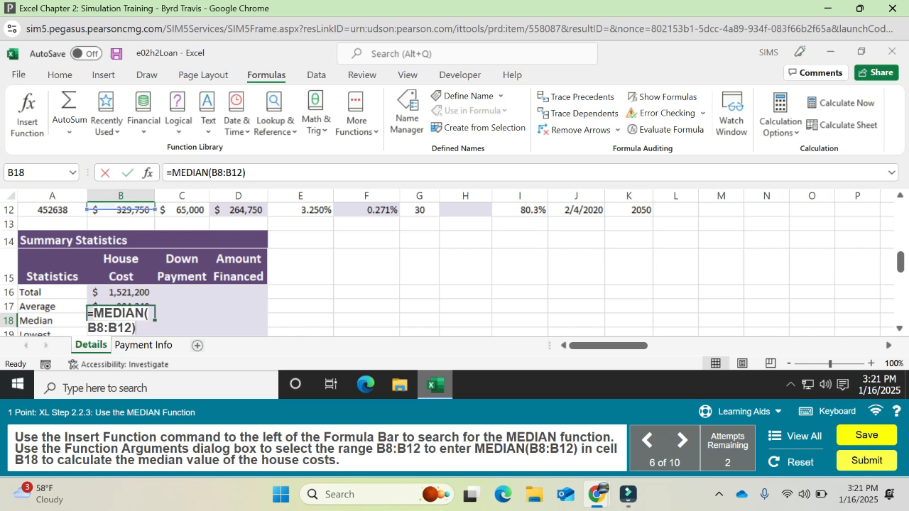
{"action": "key", "text": "Return"}
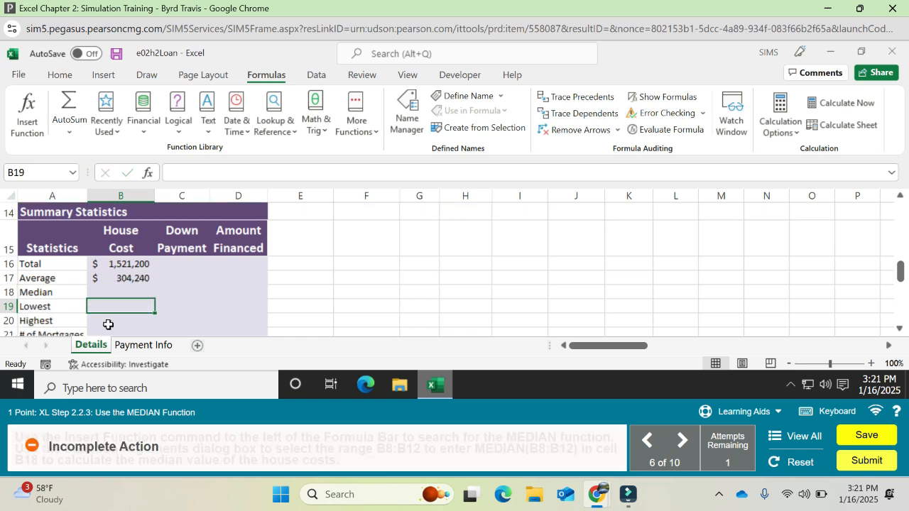
- Enter the MEDIAN function in cell B18 with the range B8:B12 to calculate the median house cost
{"action": "left_click", "coordinate": [115, 293]}
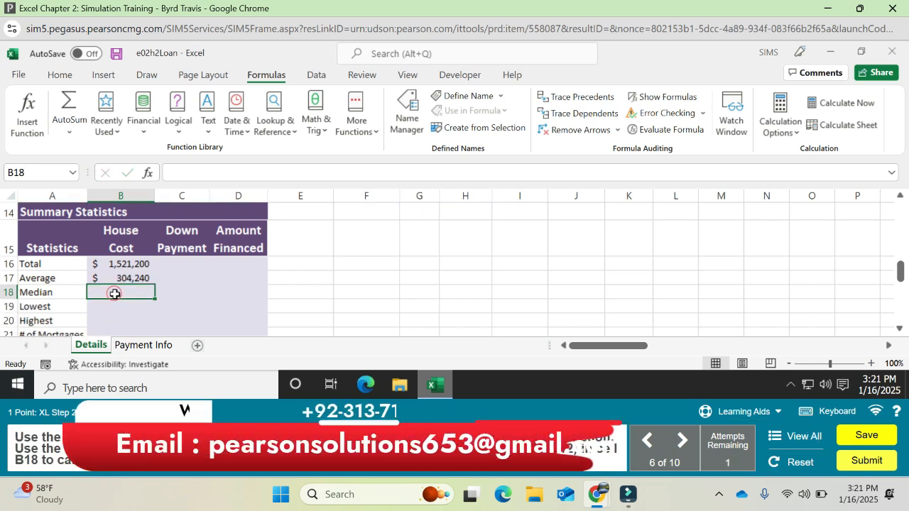
{"action": "type", "text": "=MED"}
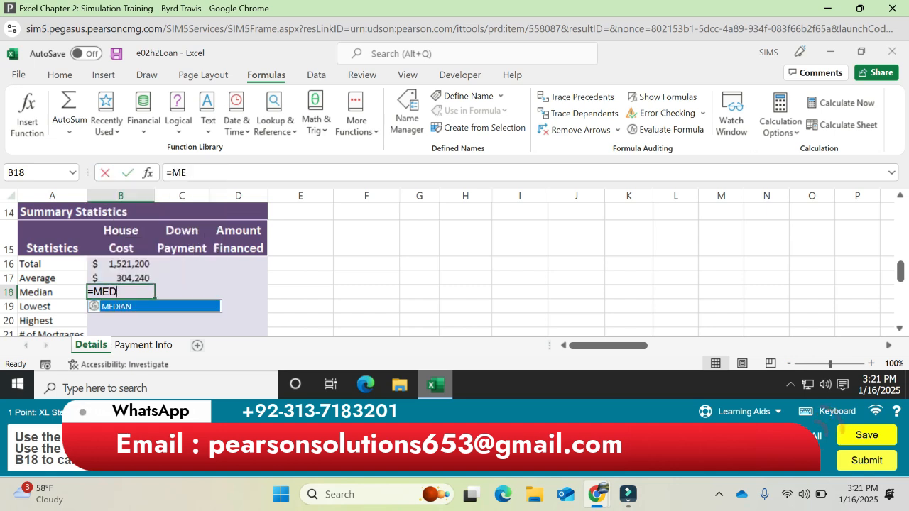
{"action": "key", "text": "Tab"}
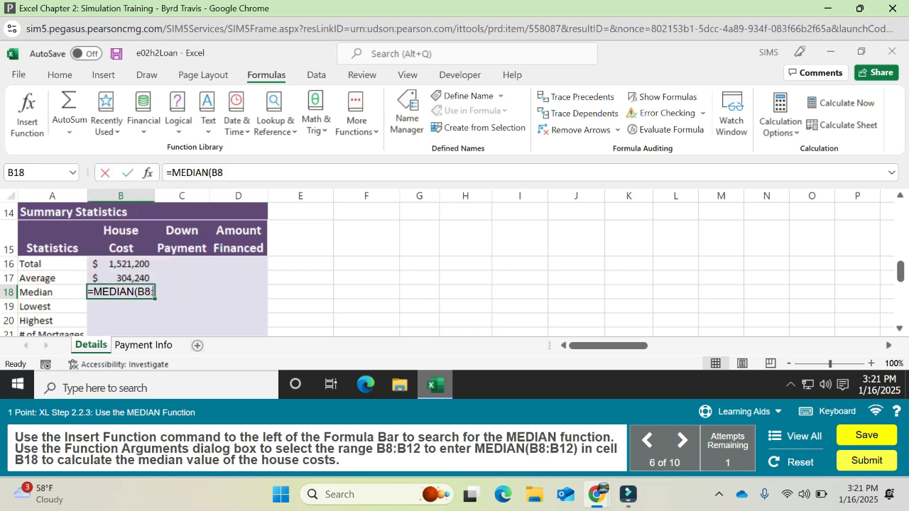
{"action": "type", "text": "B8:B12"}
{"action": "key", "text": "Return"}
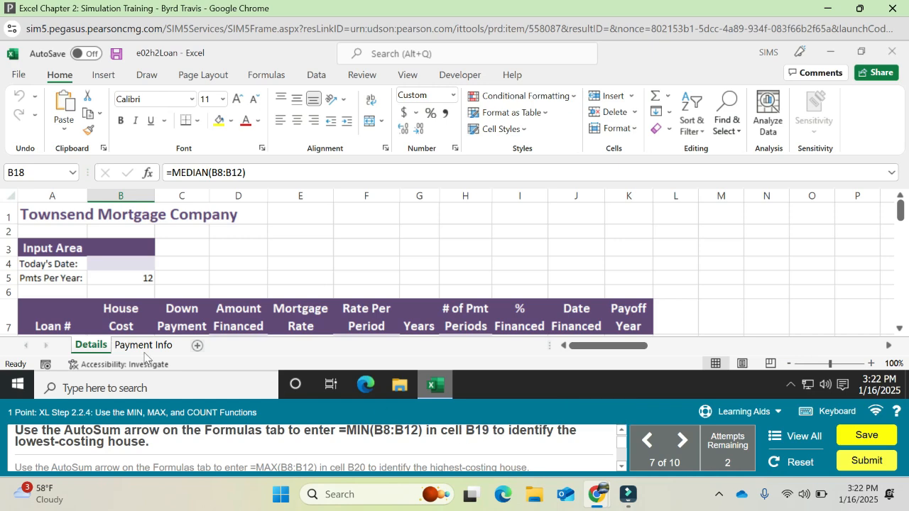
- Enter =MIN(B8:B12) in cell B19 to identify the lowest-costing house
{"action": "left_click", "coordinate": [136, 317]}
{"action": "key", "text": "Down"}
{"action": "key", "text": "Down"}
{"action": "key", "text": "Down"}
{"action": "key", "text": "Down"}
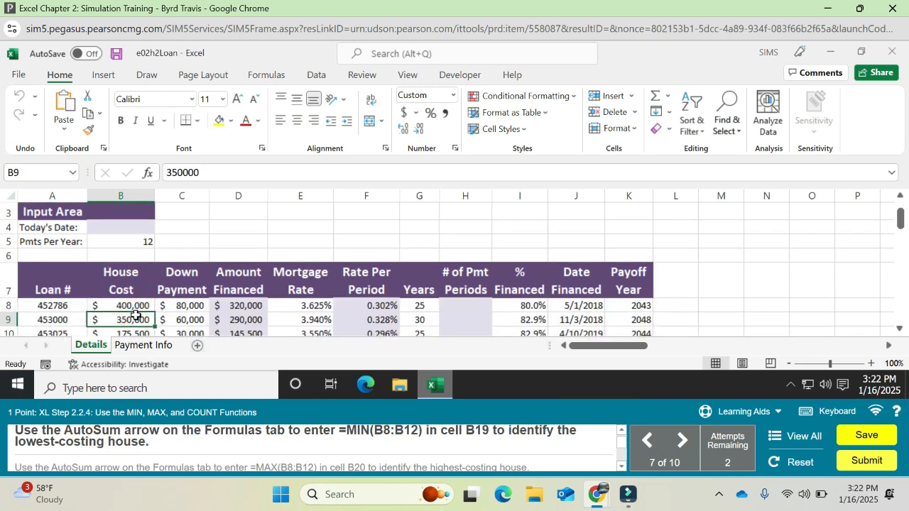
{"action": "key", "text": "Down"}
{"action": "key", "text": "Down"}
{"action": "key", "text": "Down"}
{"action": "key", "text": "Down"}
{"action": "key", "text": "Down"}
{"action": "key", "text": "Down"}
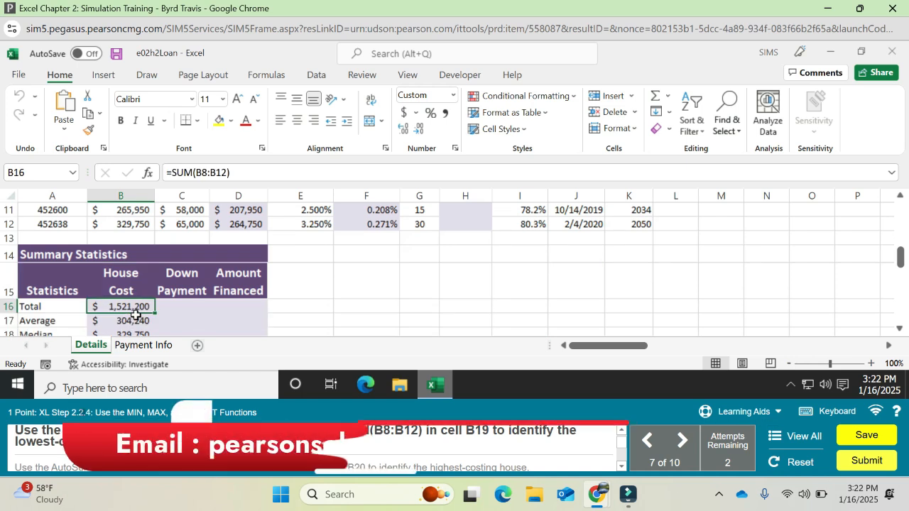
{"action": "key", "text": "Down"}
{"action": "key", "text": "Down"}
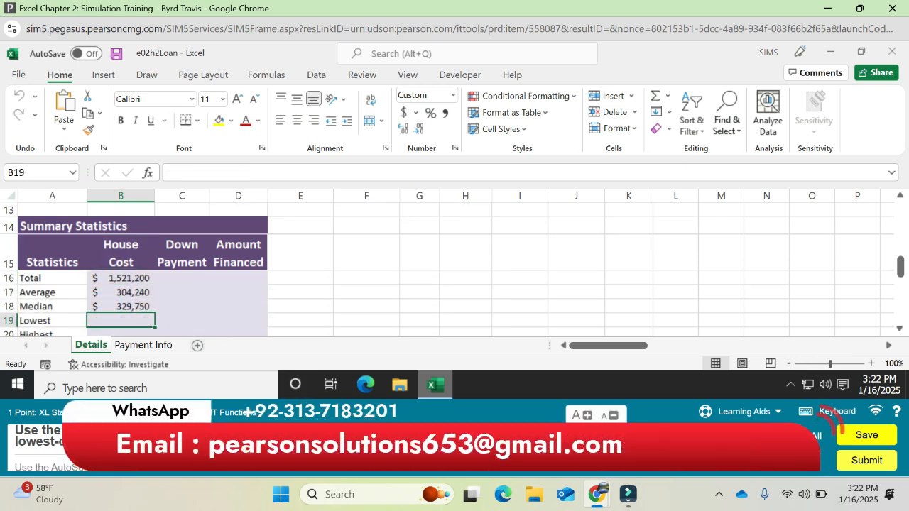
{"action": "left_click_drag", "start_coordinate": [375, 437], "coordinate": [419, 437]}
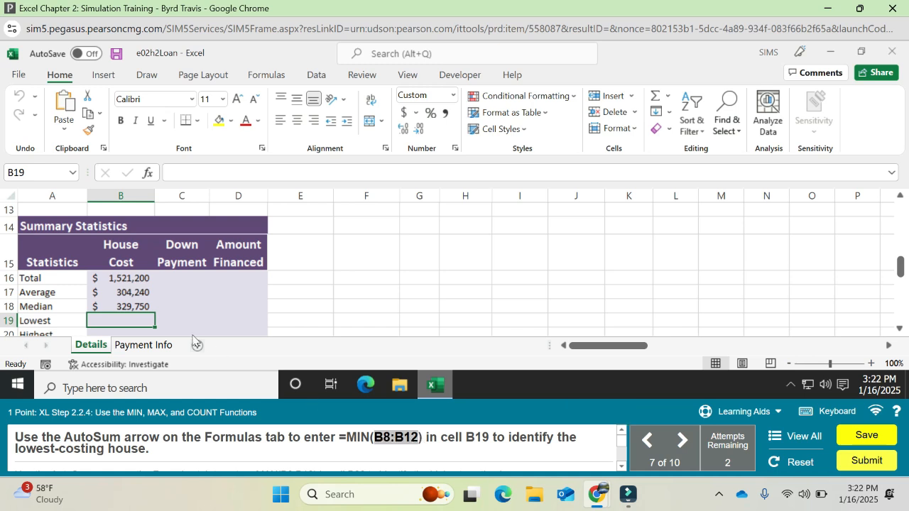
{"action": "left_click", "coordinate": [126, 317]}
{"action": "type", "text": "=MIN"}
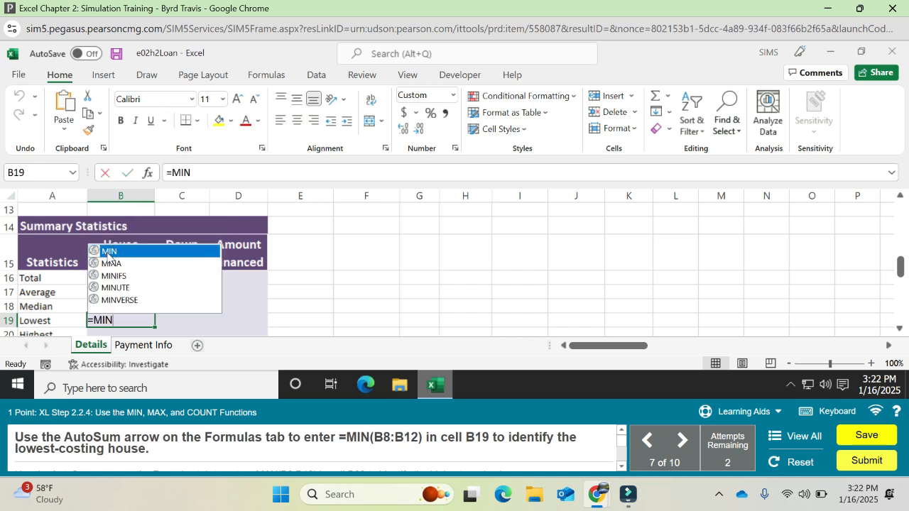
{"action": "double_click", "coordinate": [106, 251]}
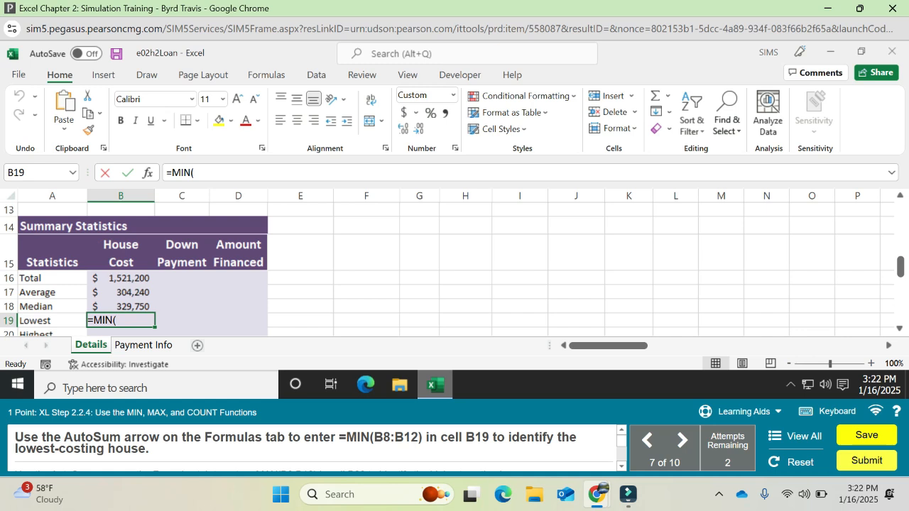
{"action": "type", "text": "B"}
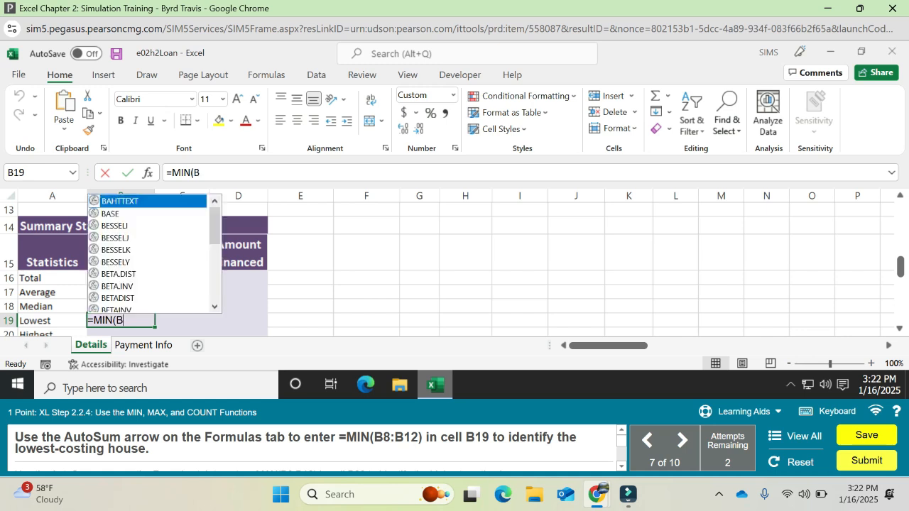
{"action": "type", "text": "8:"}
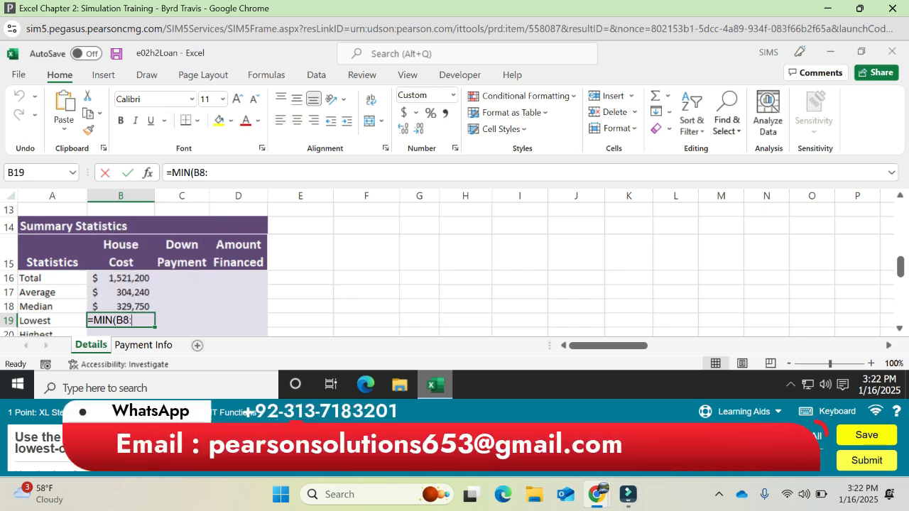
{"action": "type", "text": "B12"}
{"action": "key", "text": "Return"}
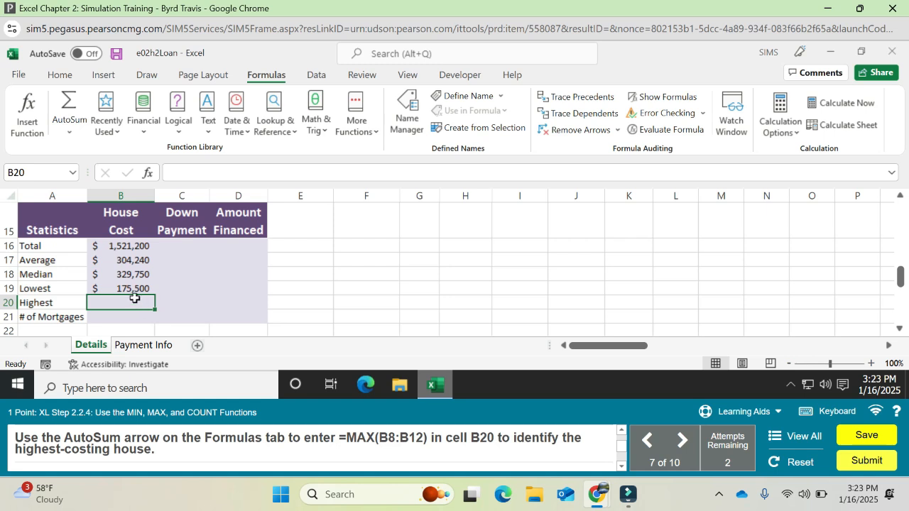
- Enter =MAX(B8:B12) in cell B20 to identify the highest-costing house
{"action": "type", "text": "="}
{"action": "type", "text": "MAX"}
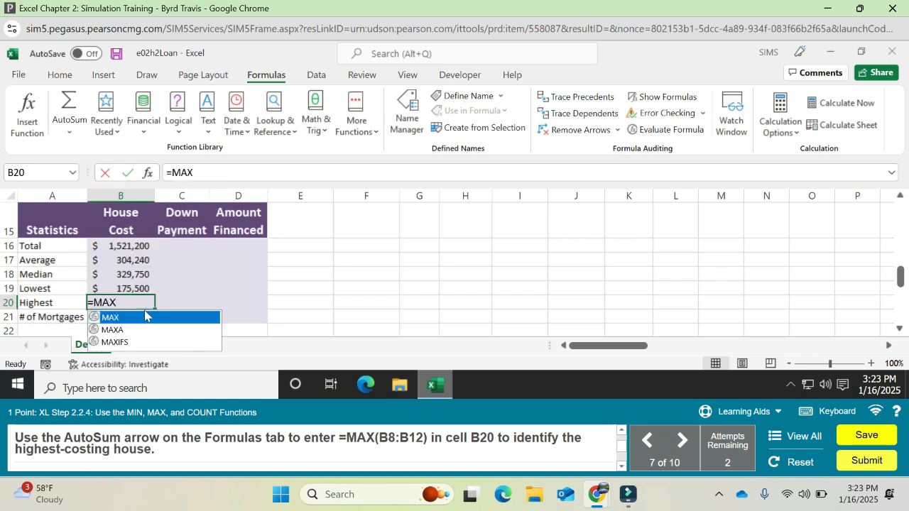
{"action": "type", "text": "("}
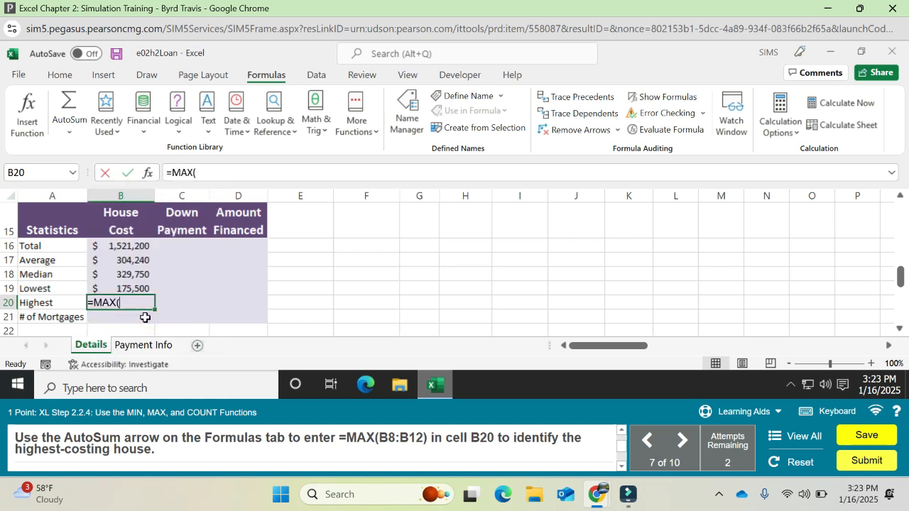
{"action": "type", "text": "B8:B12"}
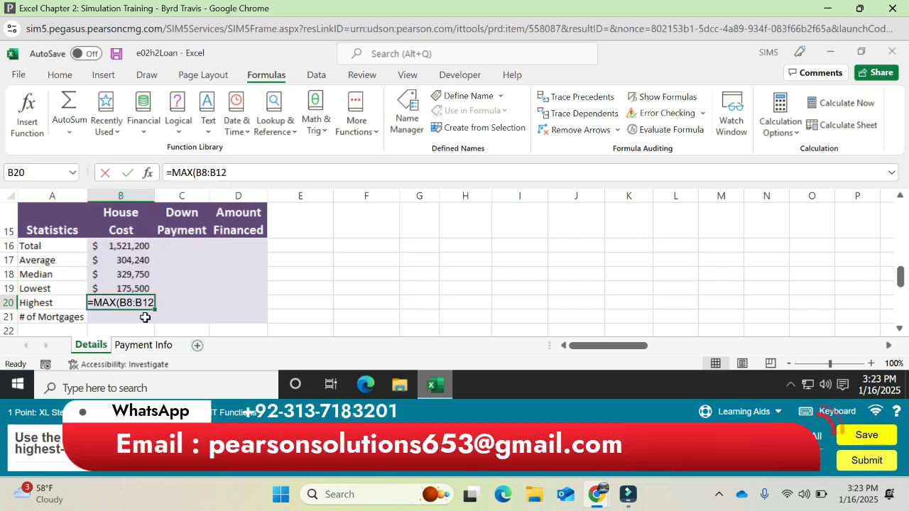
{"action": "key", "text": "Return"}
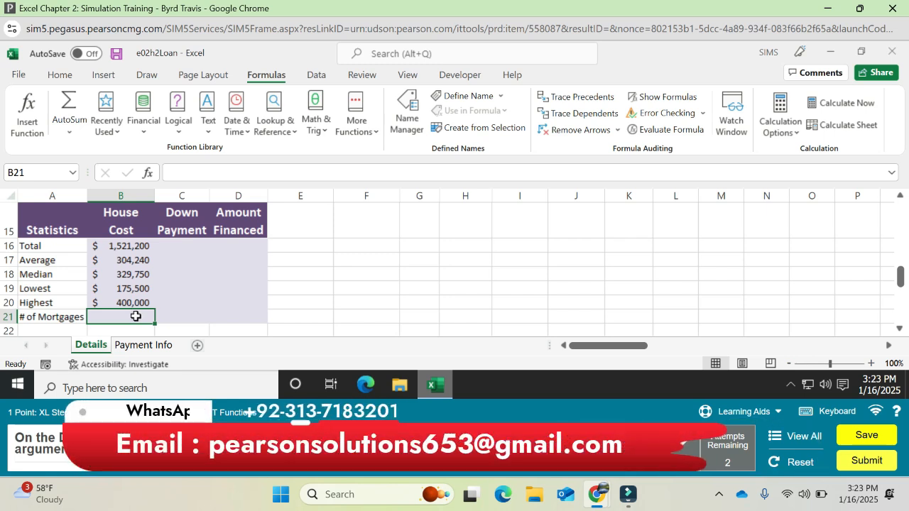
- Enter =COUNT(B8:B12) in cell B21 to count the number of mortgages
{"action": "type", "text": "="}
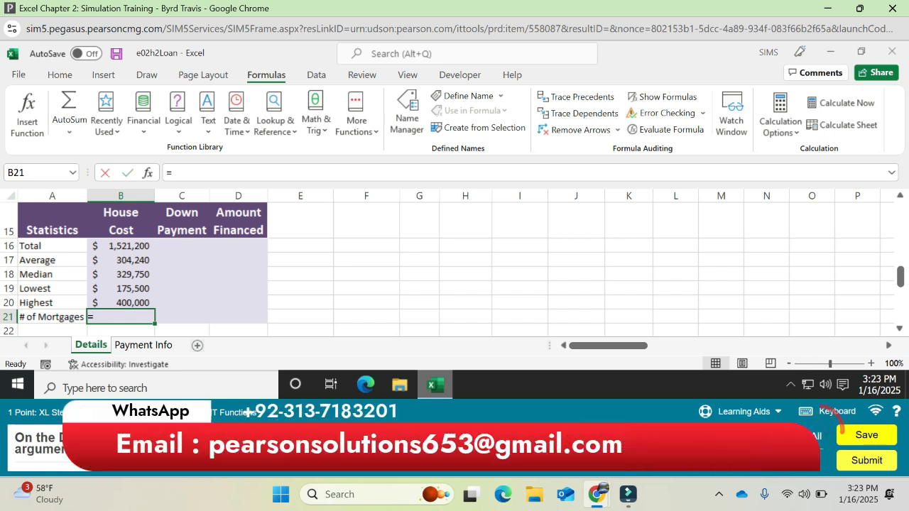
{"action": "type", "text": "COU"}
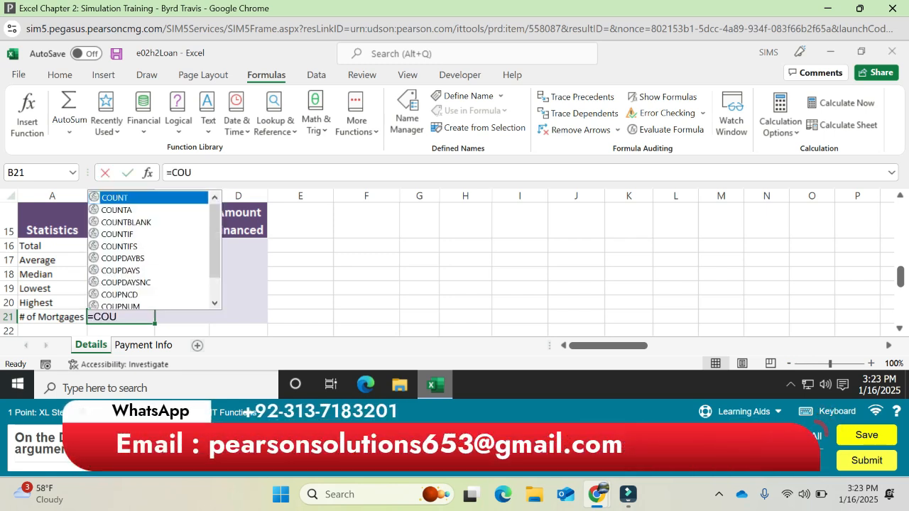
{"action": "double_click", "coordinate": [113, 198]}
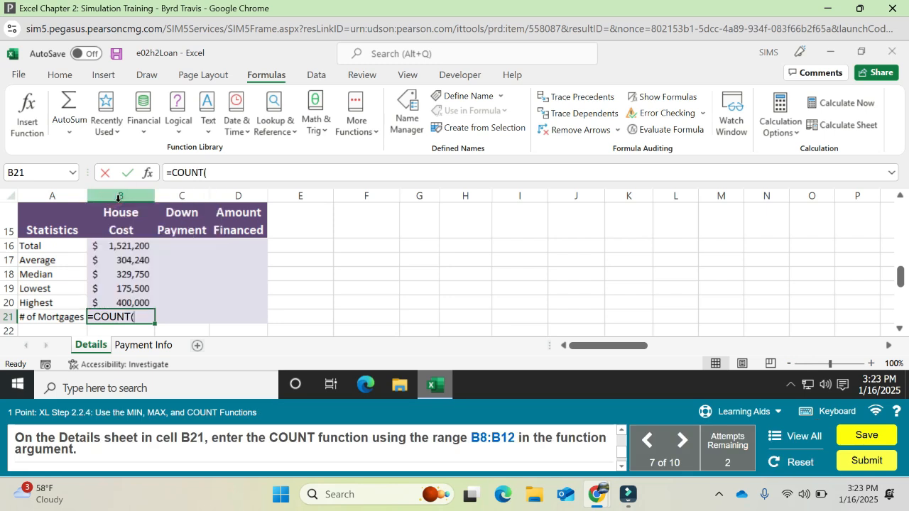
{"action": "type", "text": "B8:B12)"}
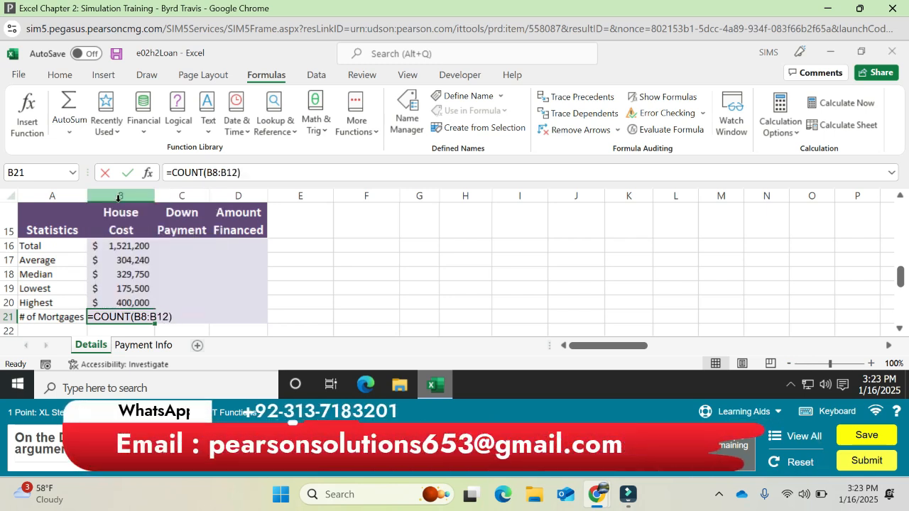
{"action": "key", "text": "Return"}
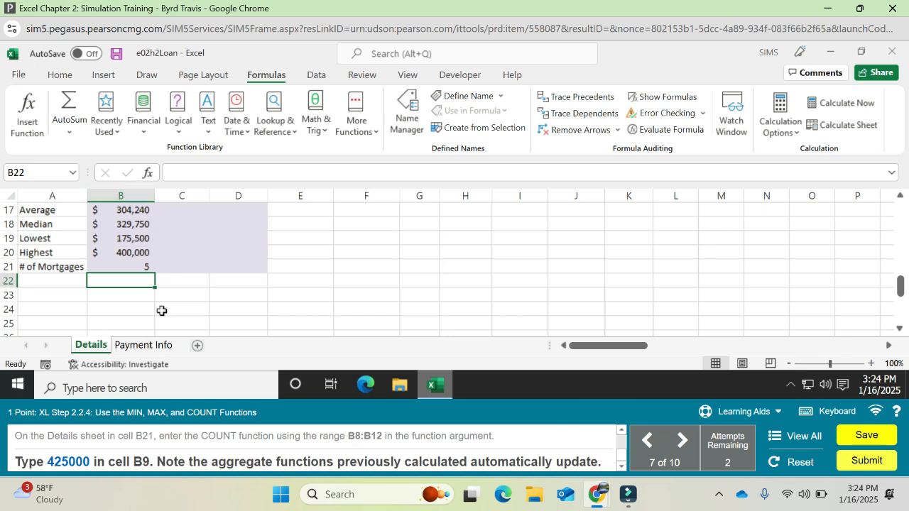
- Change the house cost in cell B9 to 425000
{"action": "left_click", "coordinate": [178, 243]}
{"action": "key", "text": "Up"}
{"action": "key", "text": "Up"}
{"action": "key", "text": "Up"}
{"action": "key", "text": "Up"}
{"action": "key", "text": "Up"}
{"action": "key", "text": "Up"}
{"action": "key", "text": "Up"}
{"action": "key", "text": "Up"}
{"action": "key", "text": "Up"}
{"action": "key", "text": "Up"}
{"action": "key", "text": "Up"}
{"action": "key", "text": "Up"}
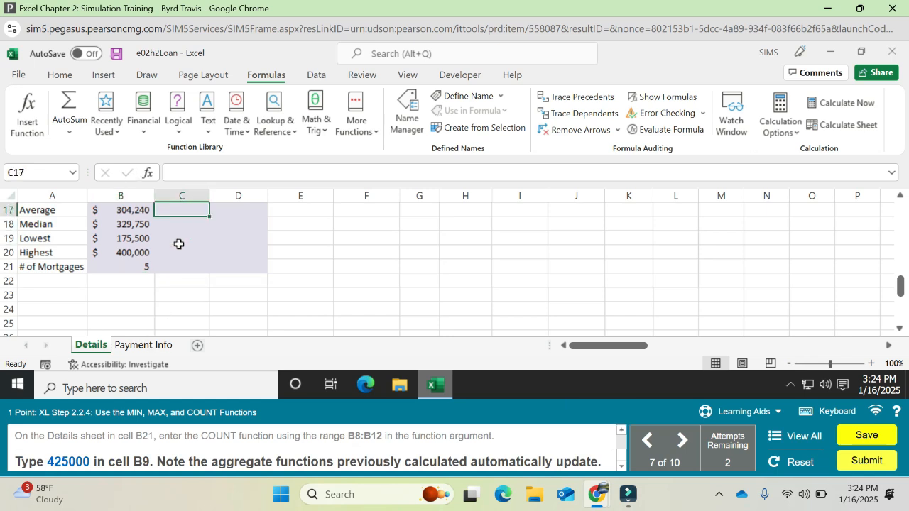
{"action": "key", "text": "Down"}
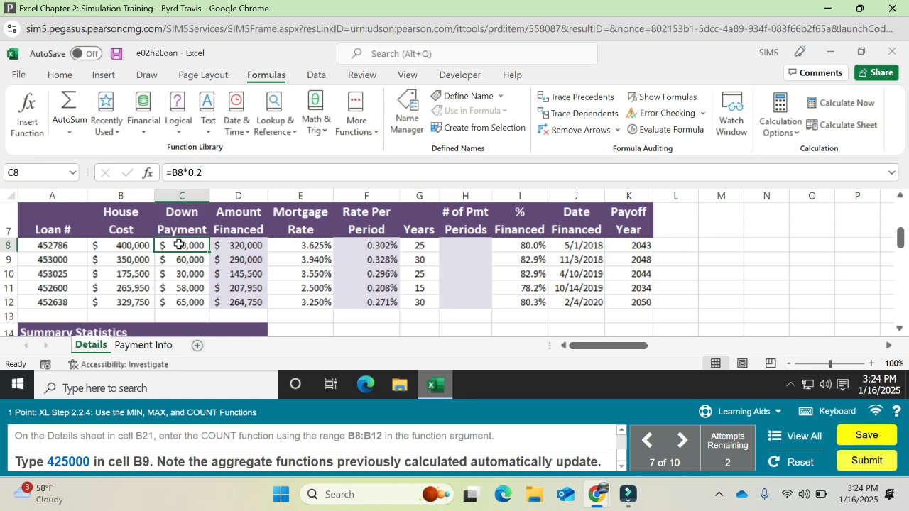
{"action": "key", "text": "Left"}
{"action": "key", "text": "Down"}
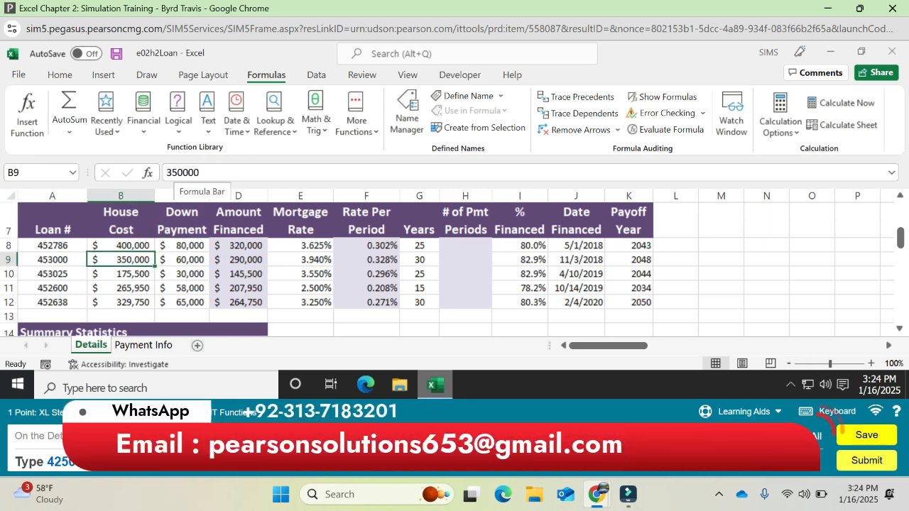
{"action": "double_click", "coordinate": [168, 172]}
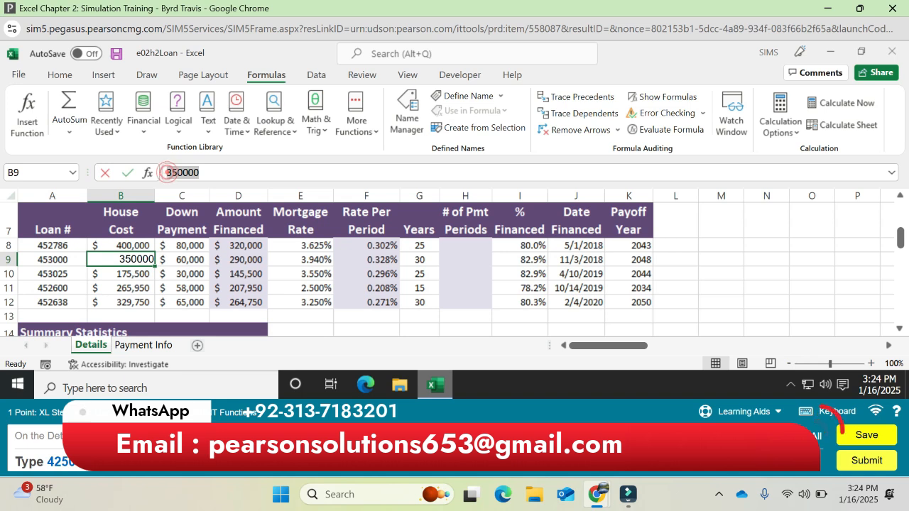
{"action": "type", "text": "42"}
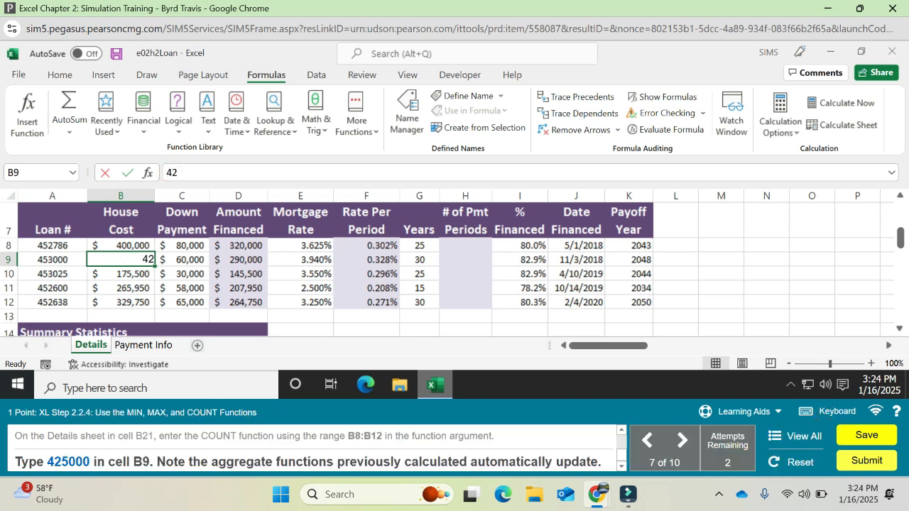
{"action": "type", "text": "5000"}
{"action": "key", "text": "Return"}
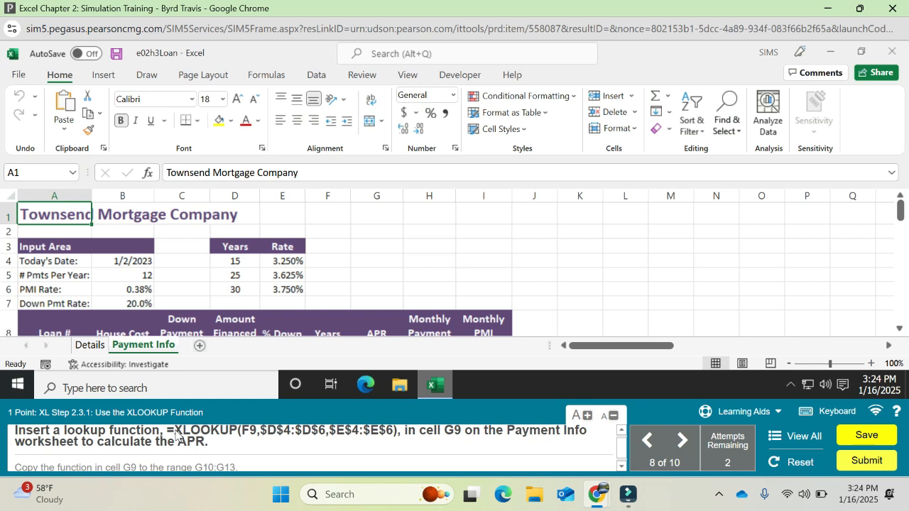
- Enter =XLOOKUP(F9,$D$4:$D$6,$E$4:$E$6) in cell G9 of the Payment Info sheet using the instruction text, and copy it to G10:G13
{"action": "left_click_drag", "start_coordinate": [175, 435], "coordinate": [399, 440]}
{"action": "key", "text": "ctrl+c"}
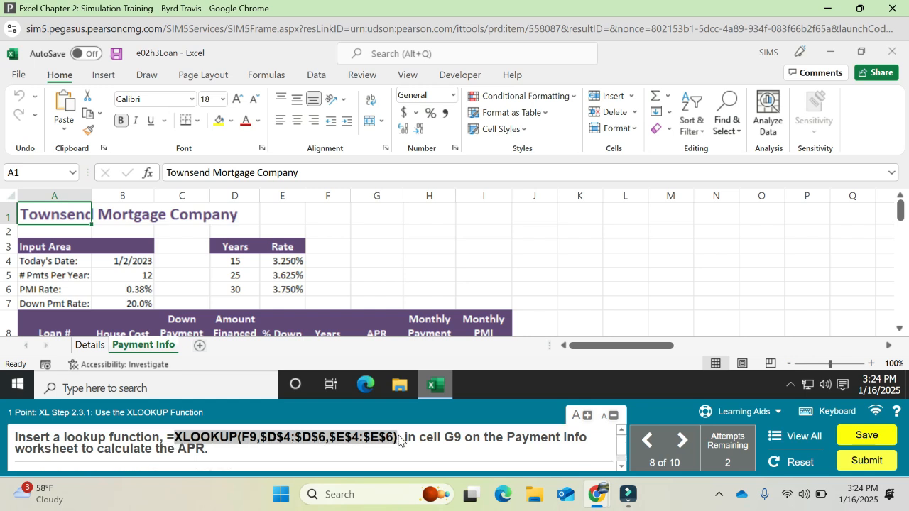
{"action": "left_click", "coordinate": [426, 318]}
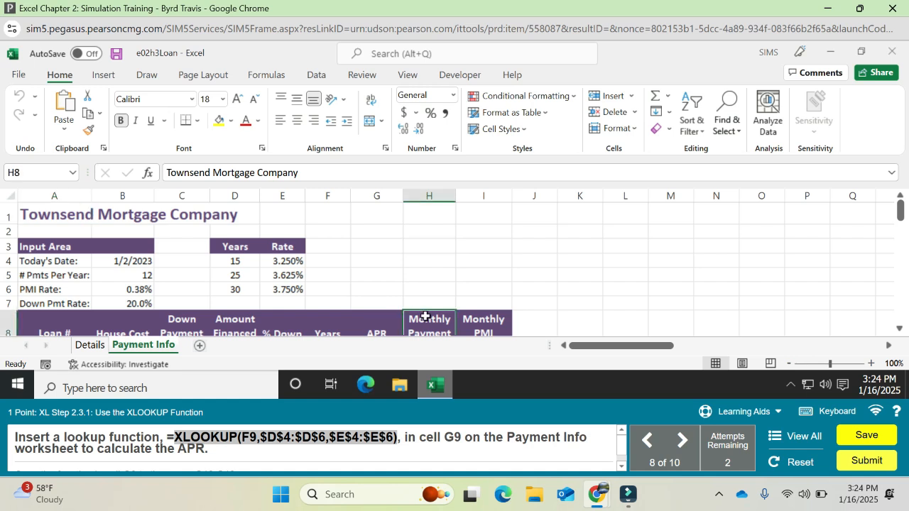
{"action": "scroll", "coordinate": [426, 318], "scroll_direction": "down", "scroll_amount": 1}
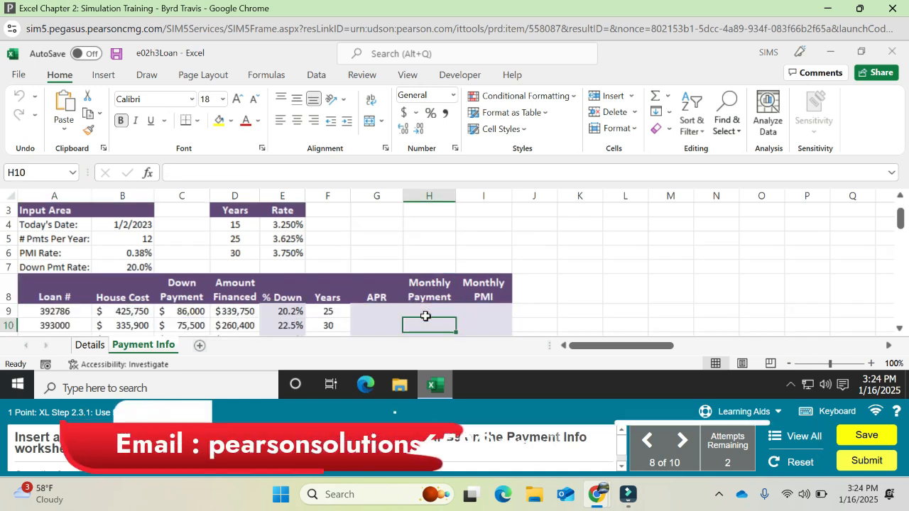
{"action": "left_click", "coordinate": [381, 309]}
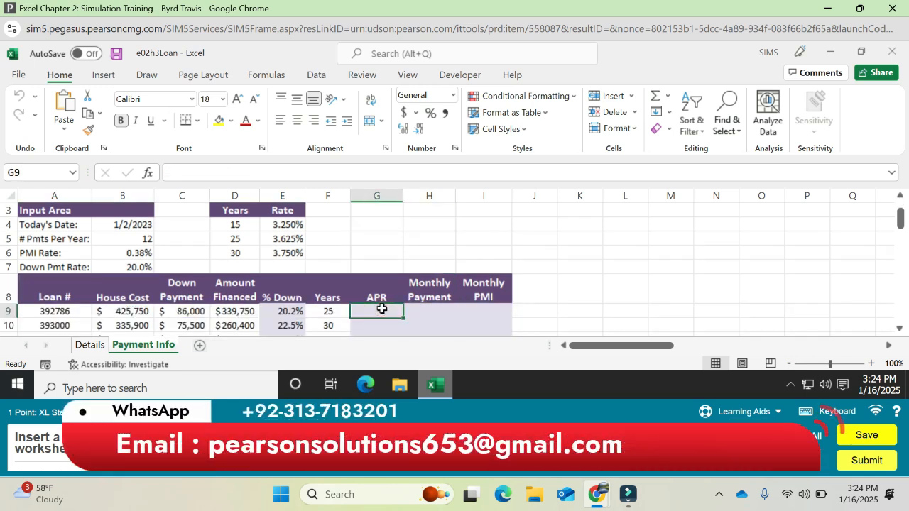
{"action": "type", "text": "="}
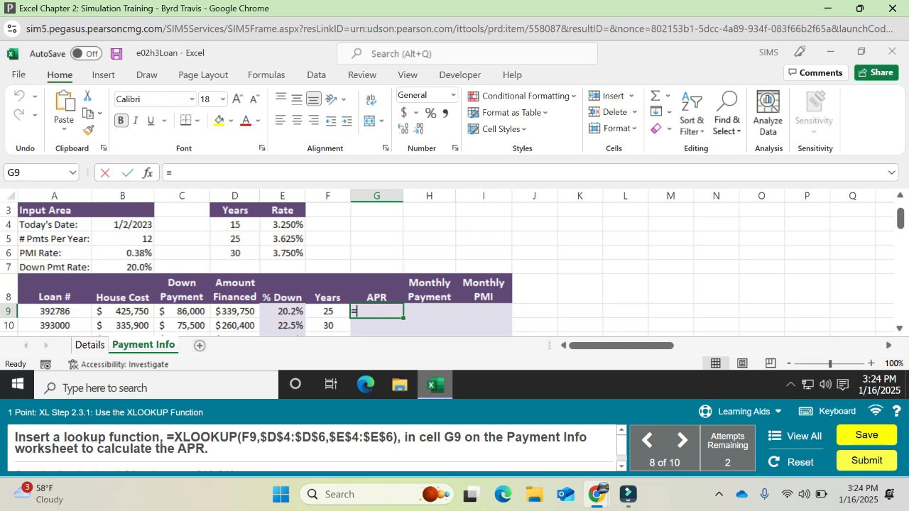
{"action": "key", "text": "ctrl+v"}
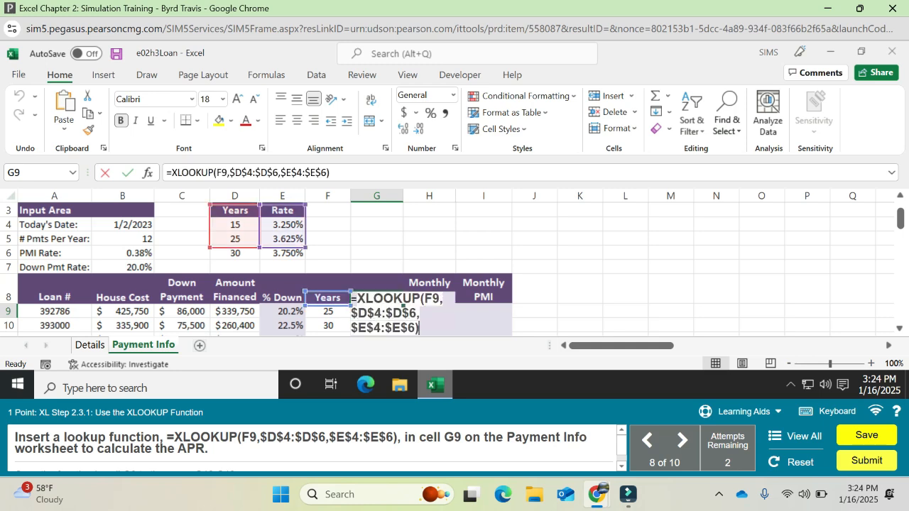
{"action": "key", "text": "Return"}
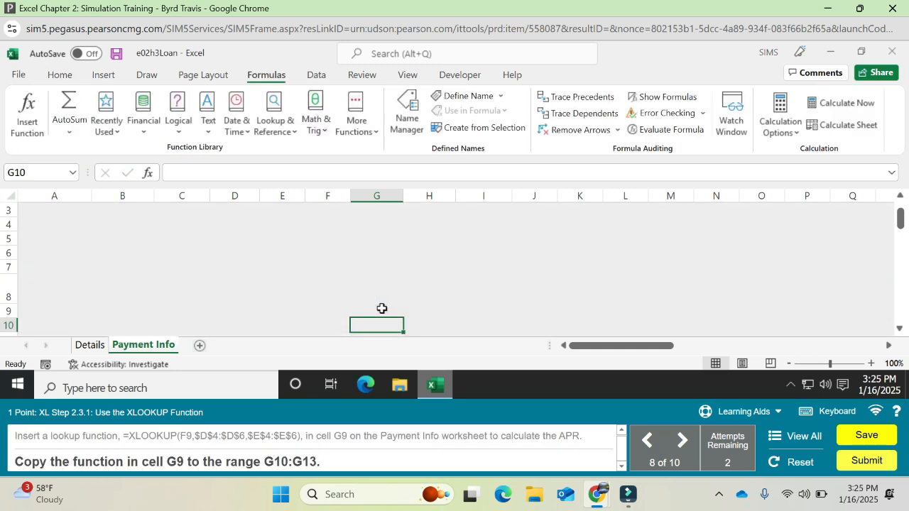
{"action": "left_click", "coordinate": [384, 309]}
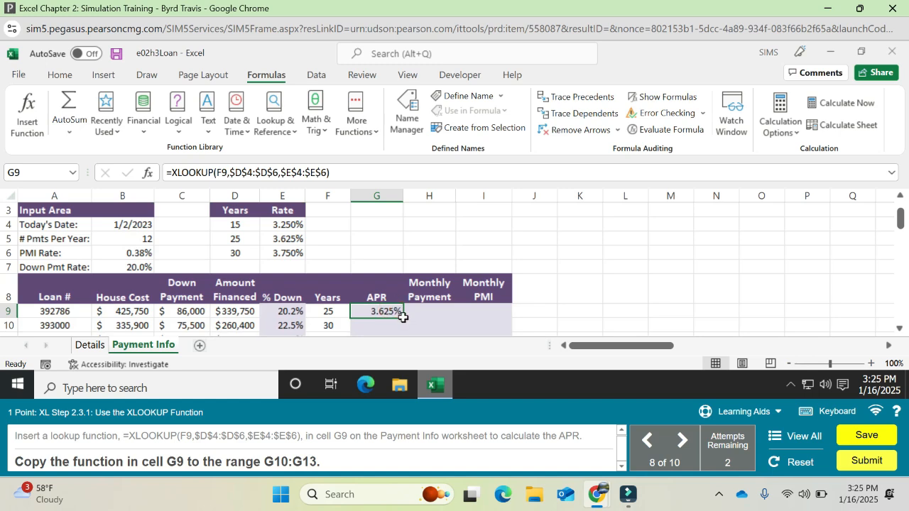
{"action": "left_click_drag", "start_coordinate": [403, 318], "coordinate": [402, 324]}
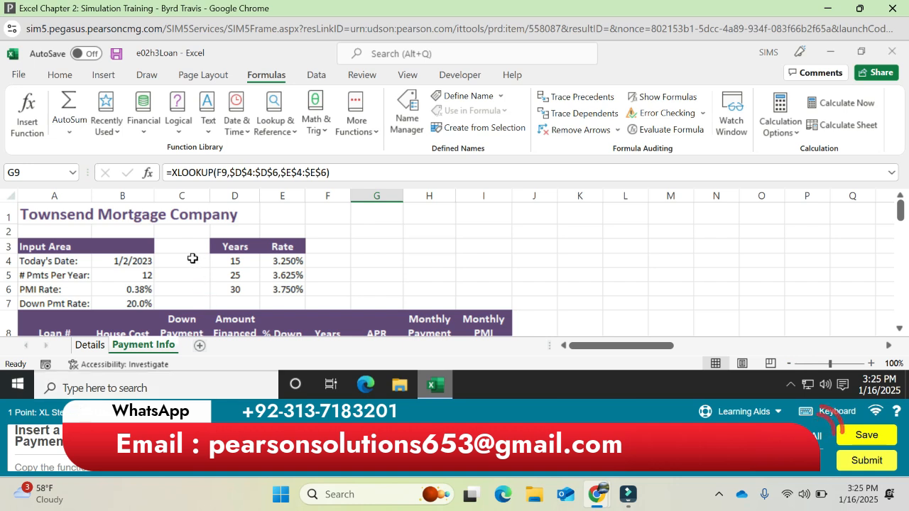
{"action": "left_click", "coordinate": [139, 132]}
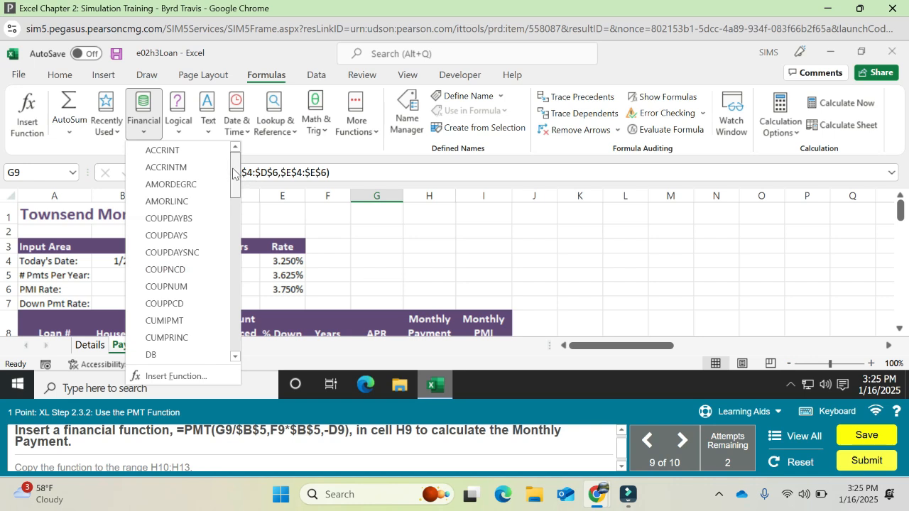
{"action": "mouse_move", "coordinate": [233, 174]}
{"action": "left_mouse_down"}
{"action": "mouse_move", "coordinate": [242, 328]}
{"action": "mouse_move", "coordinate": [231, 178]}
{"action": "left_mouse_up"}
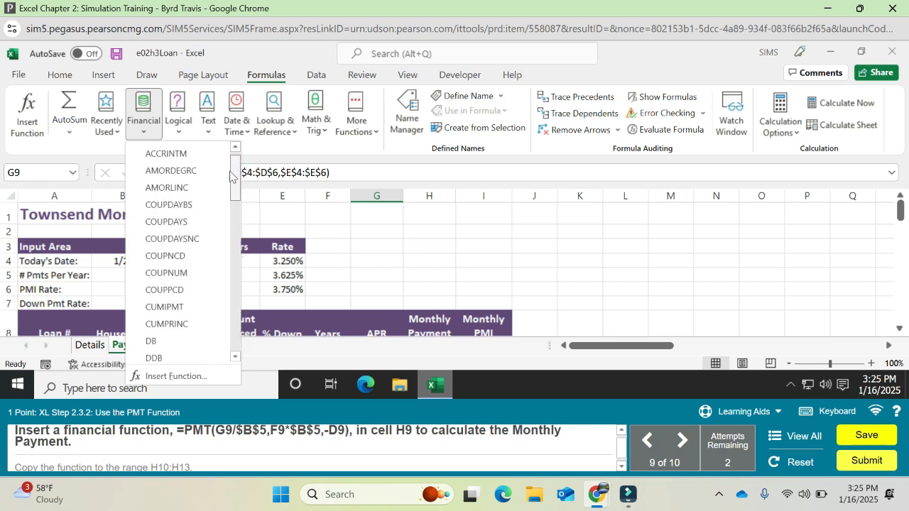
{"action": "left_click", "coordinate": [181, 132]}
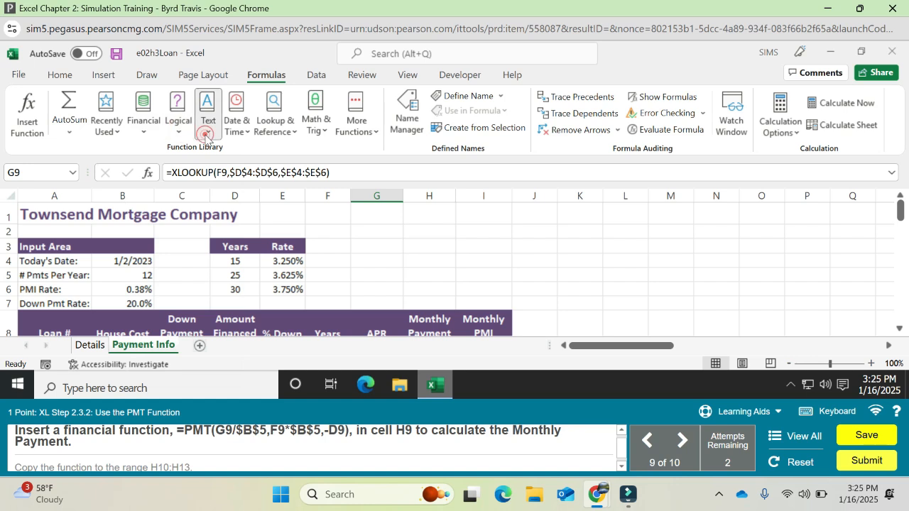
{"action": "left_click", "coordinate": [204, 134]}
{"action": "left_click", "coordinate": [250, 139]}
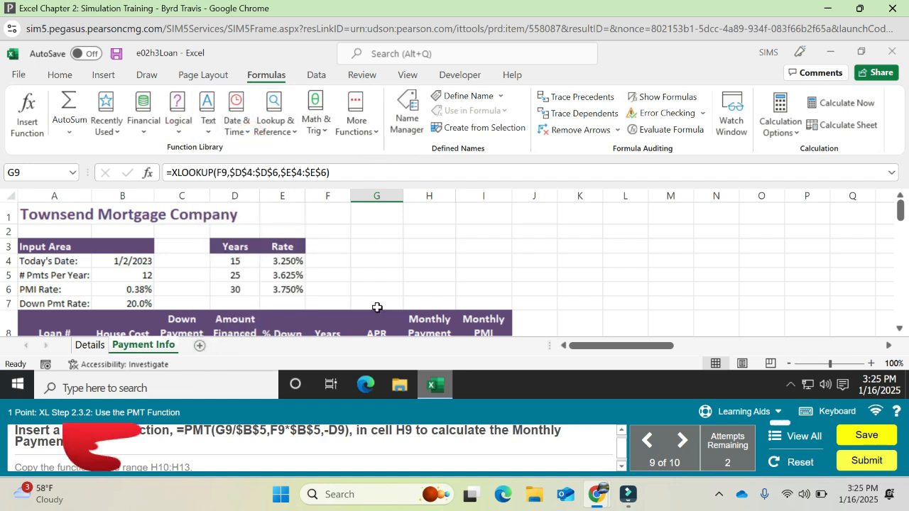
- Enter =PMT(G9/$B$5,F9*$B$5,-D9) in cell H9 using the instruction text, and copy it to H10:H13
{"action": "left_click", "coordinate": [526, 314]}
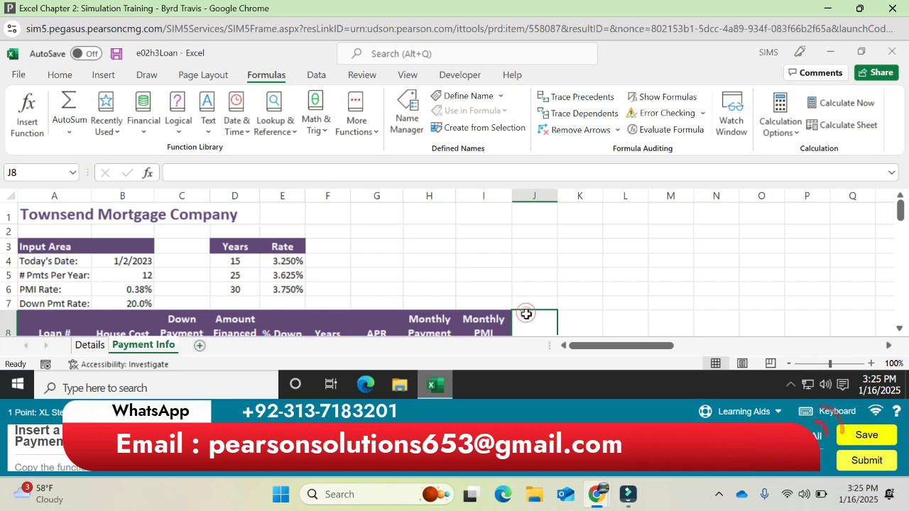
{"action": "left_click", "coordinate": [500, 318]}
{"action": "key", "text": "Down"}
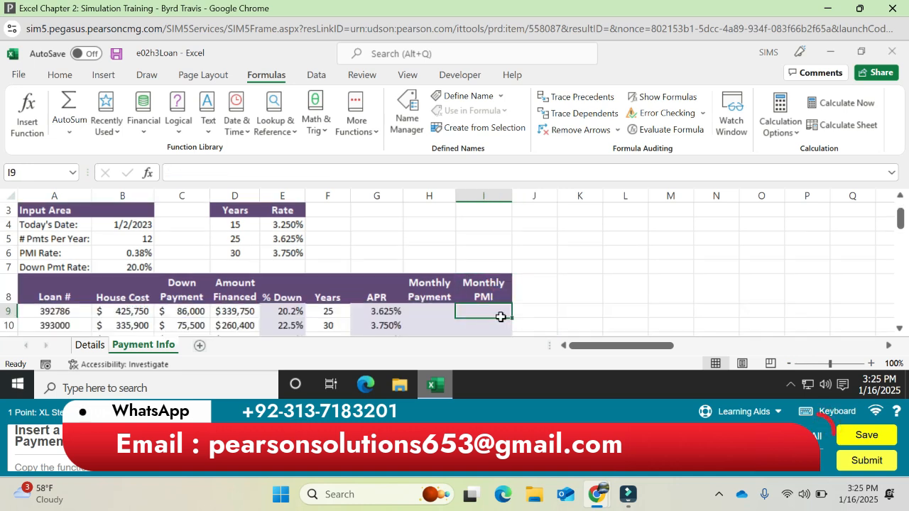
{"action": "left_click", "coordinate": [441, 312]}
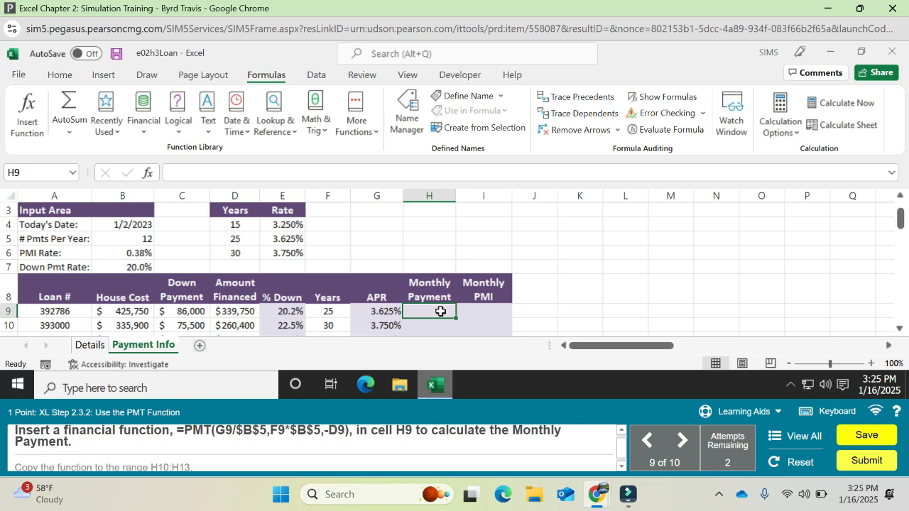
{"action": "type", "text": "="}
{"action": "left_click_drag", "start_coordinate": [184, 431], "coordinate": [349, 440]}
{"action": "key", "text": "ctrl+c"}
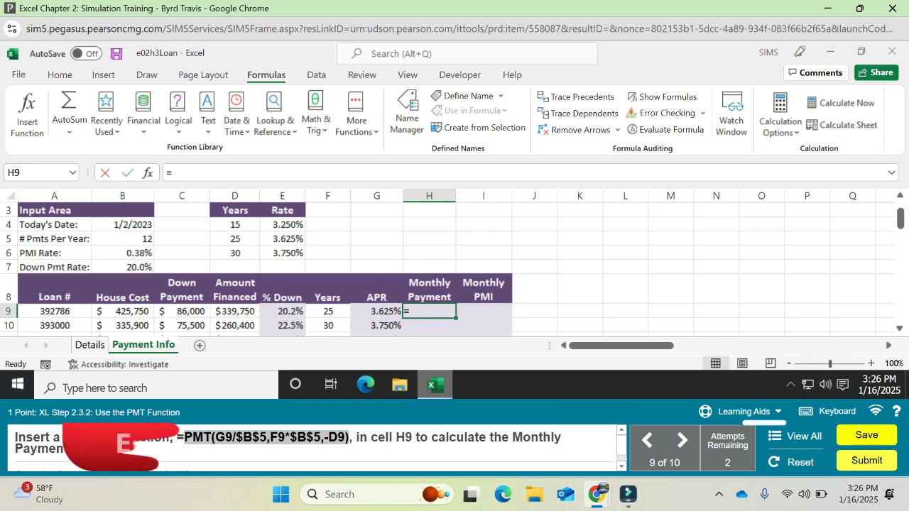
{"action": "key", "text": "ctrl+v"}
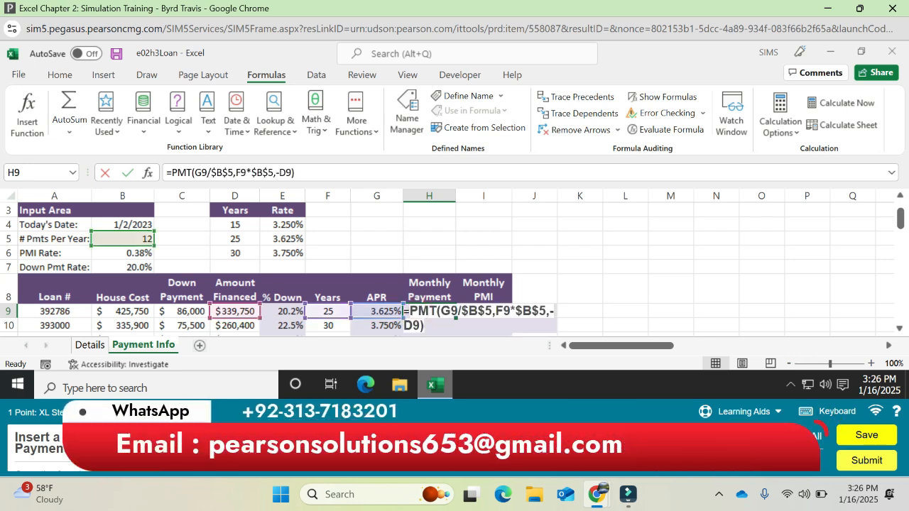
{"action": "key", "text": "Return"}
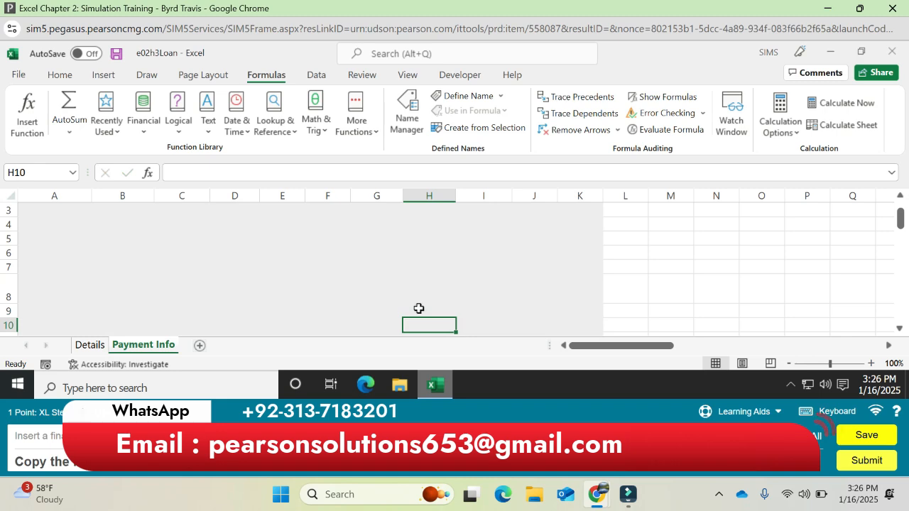
{"action": "left_click", "coordinate": [438, 308]}
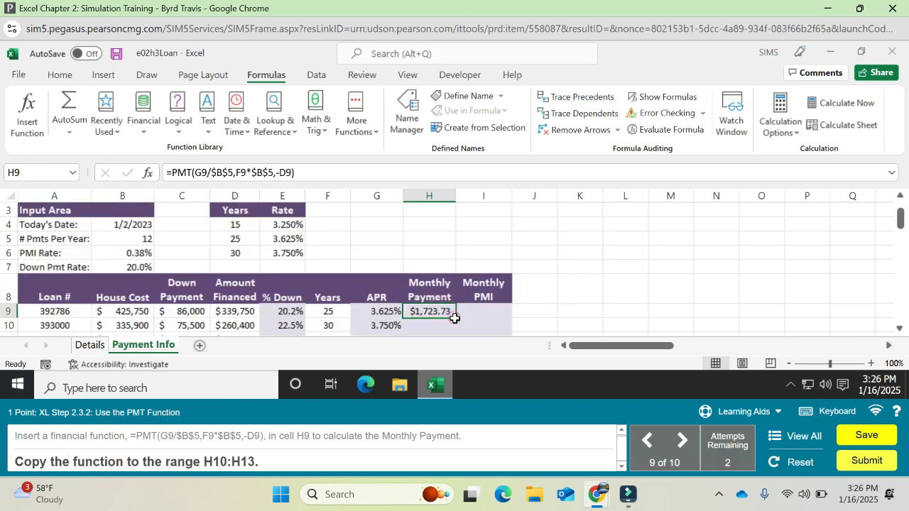
{"action": "double_click", "coordinate": [455, 320]}
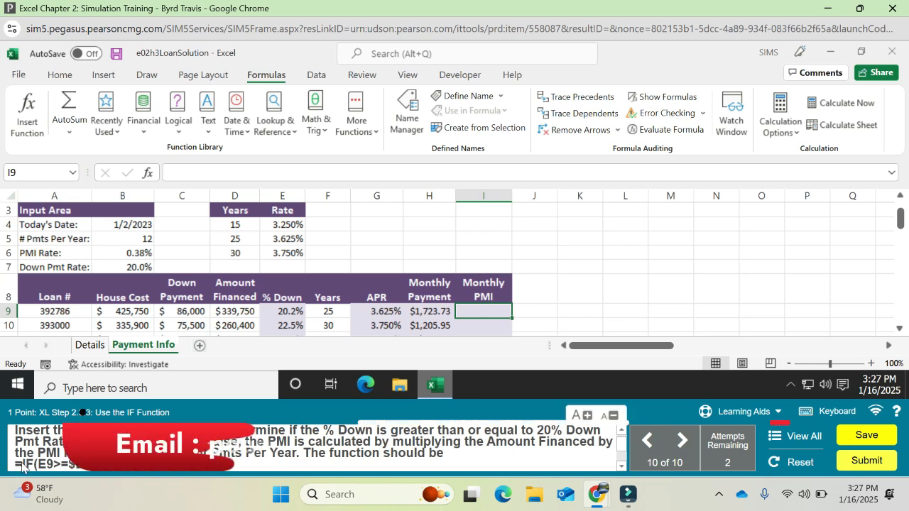
- Enter =IF(E9>=$B$7,0,D9*$B$6/$B$5) in cell I9 to calculate the monthly PMI
{"action": "scroll", "coordinate": [196, 465], "scroll_direction": "down", "scroll_amount": 1}
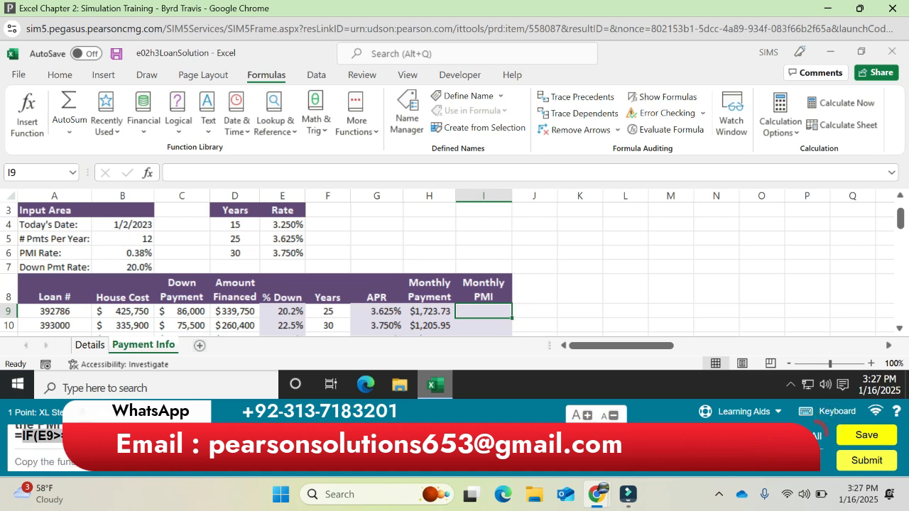
{"action": "left_click", "coordinate": [470, 310]}
{"action": "type", "text": "=IF(E9>=$B$7,0,D9*$B$6/$B$5)"}
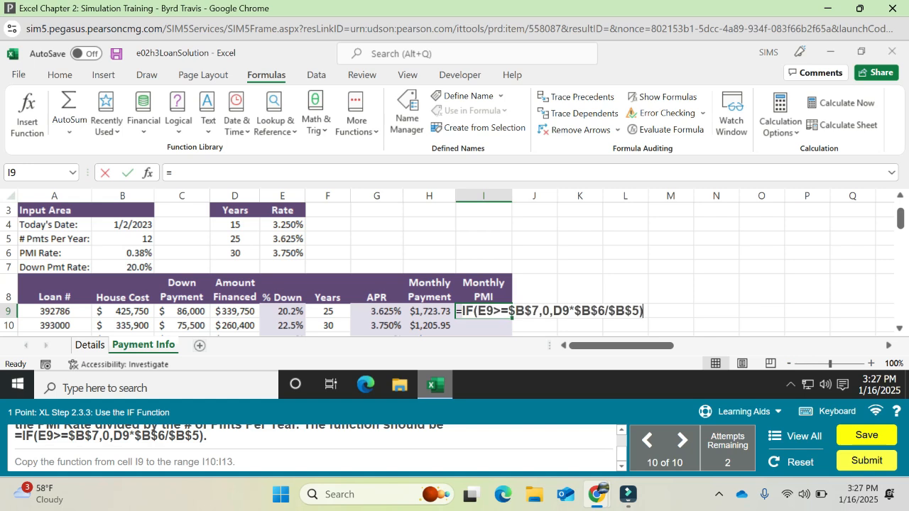
{"action": "key", "text": "Return"}
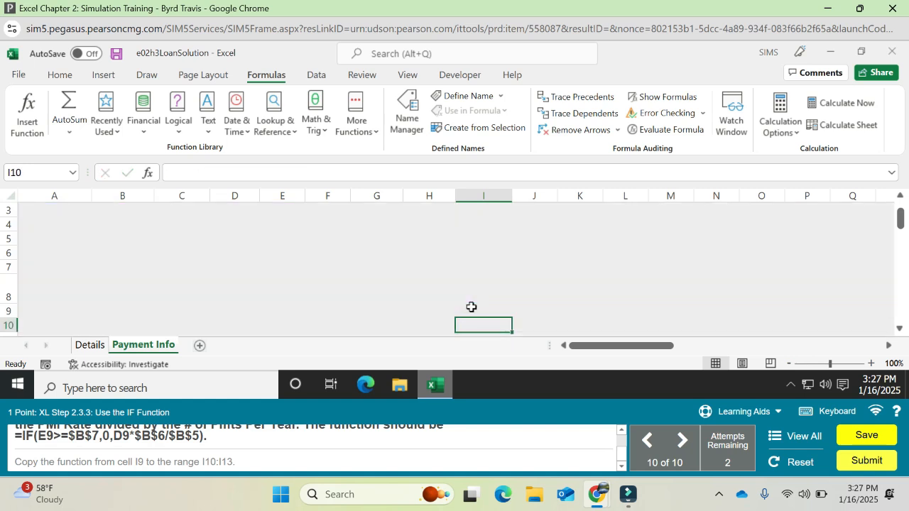
- Copy the IF function from cell I9 to the range I10:I13 and submit the assignment
{"action": "left_click", "coordinate": [490, 311]}
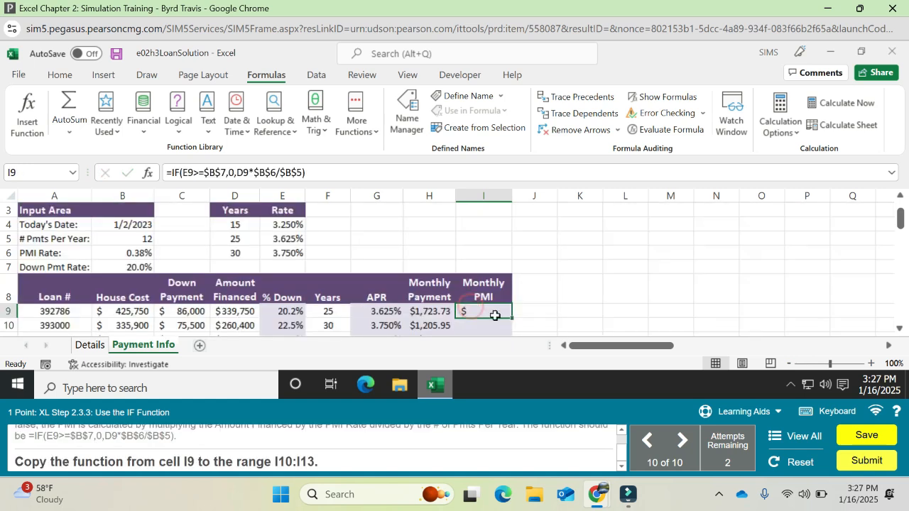
{"action": "double_click", "coordinate": [513, 322]}
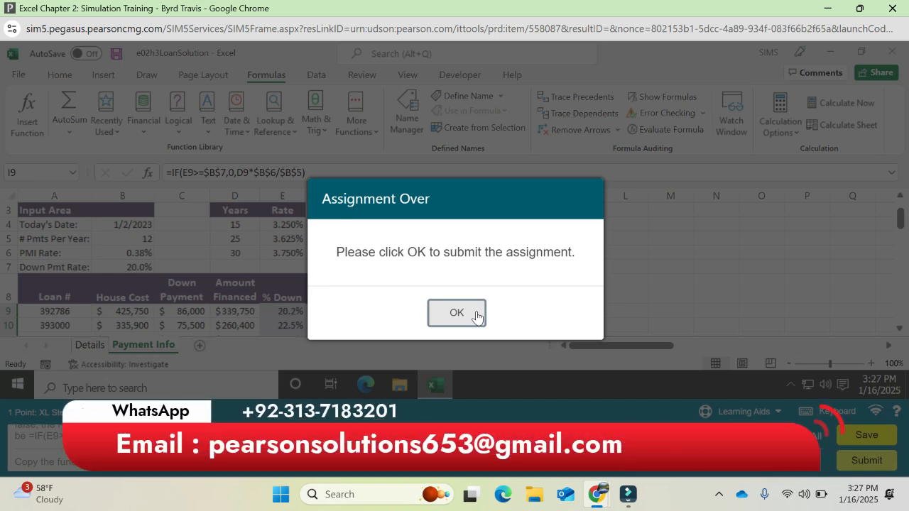
{"action": "left_click", "coordinate": [456, 313]}
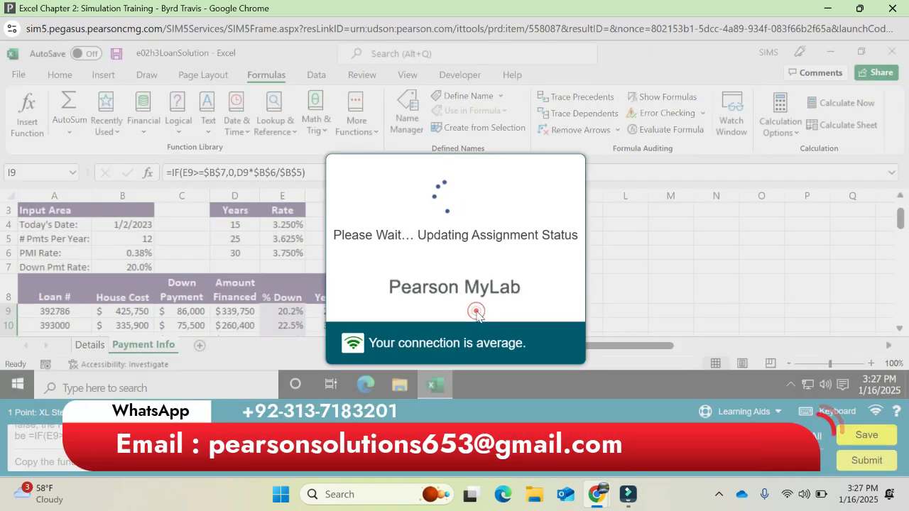